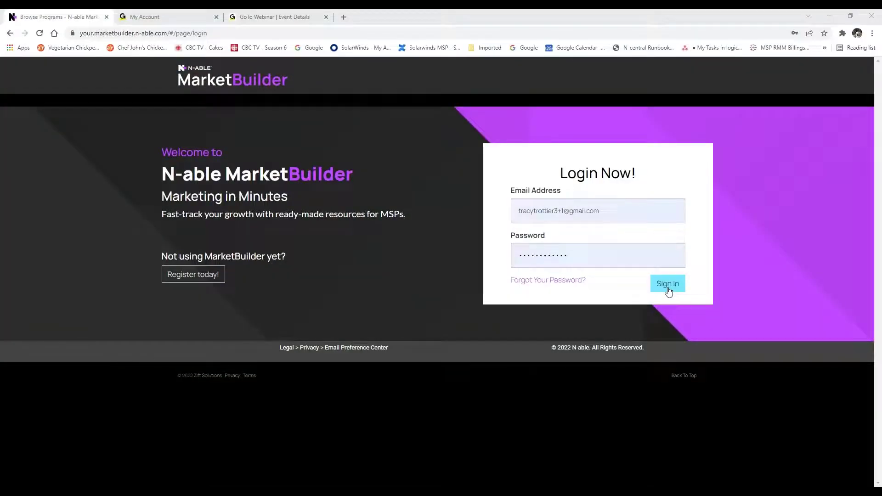
- Sign in with the prefilled account credentials and open the company profile in the account settings
click(668, 288)
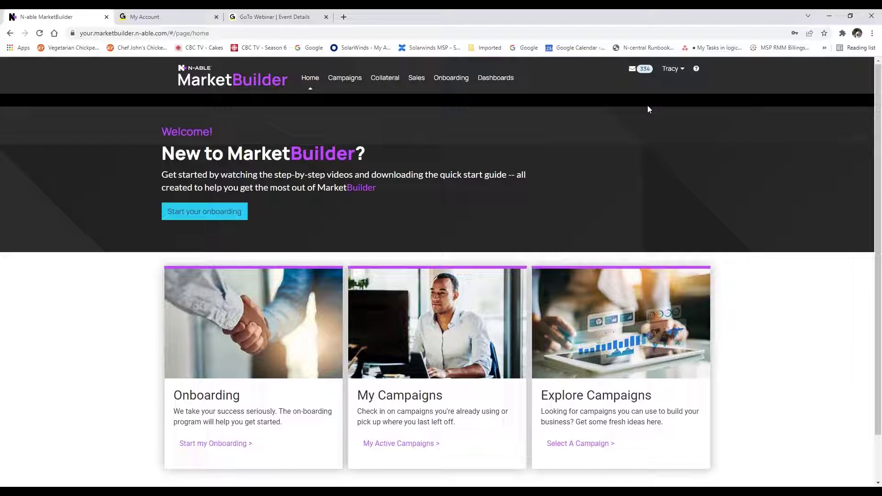
click(683, 70)
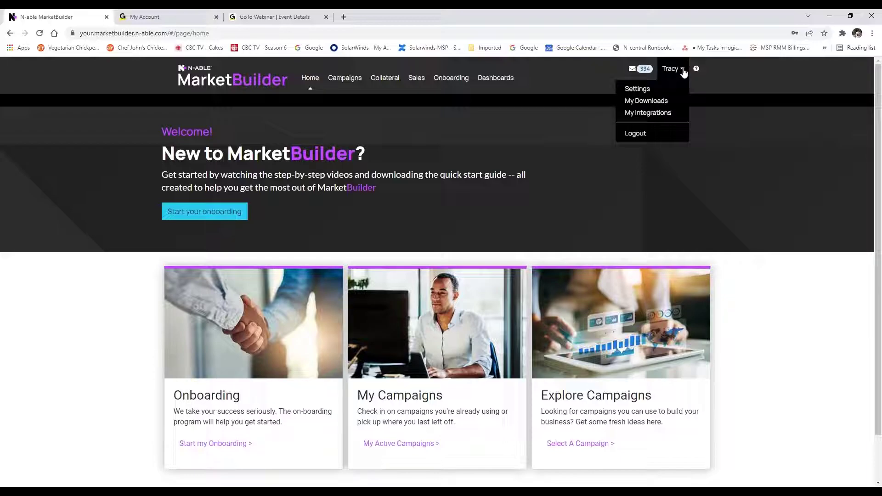
click(637, 90)
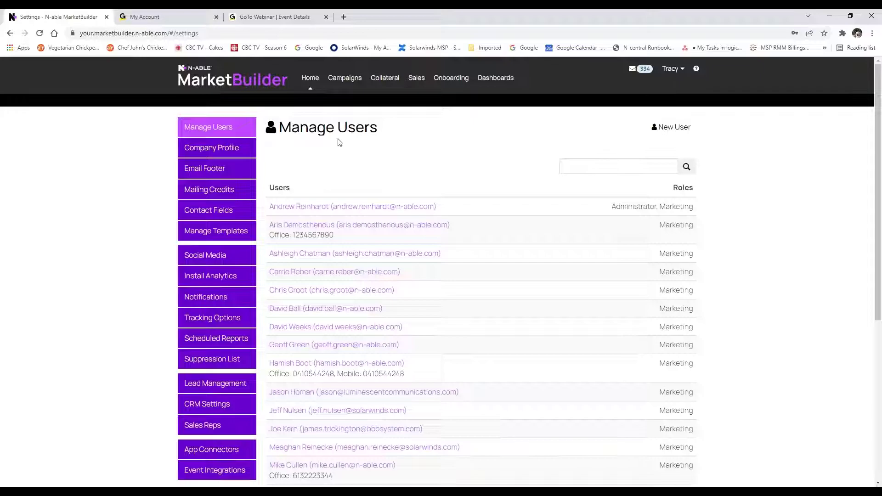
click(237, 157)
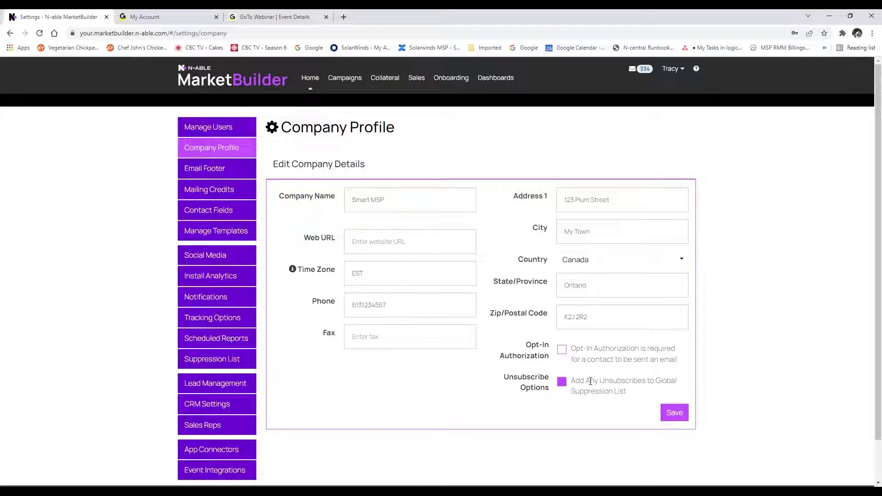
- Open the email footer settings, switch the custom footer on to show its editor, and switch it off again
click(242, 174)
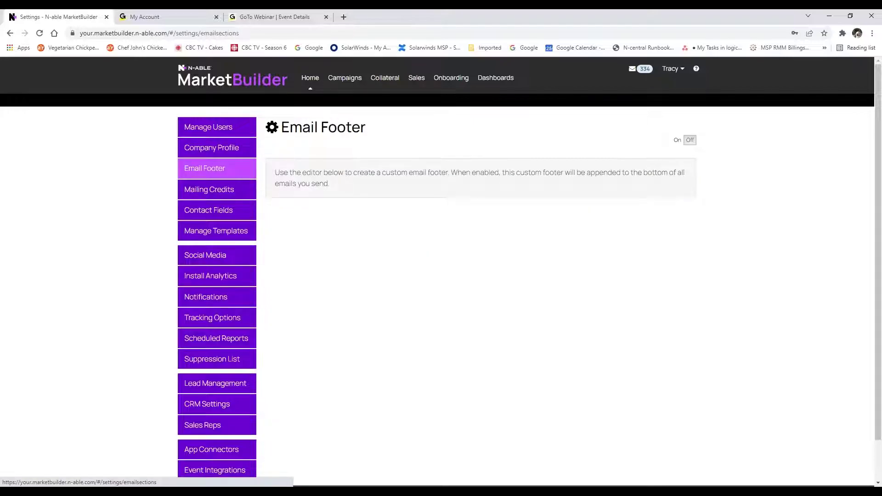
click(682, 143)
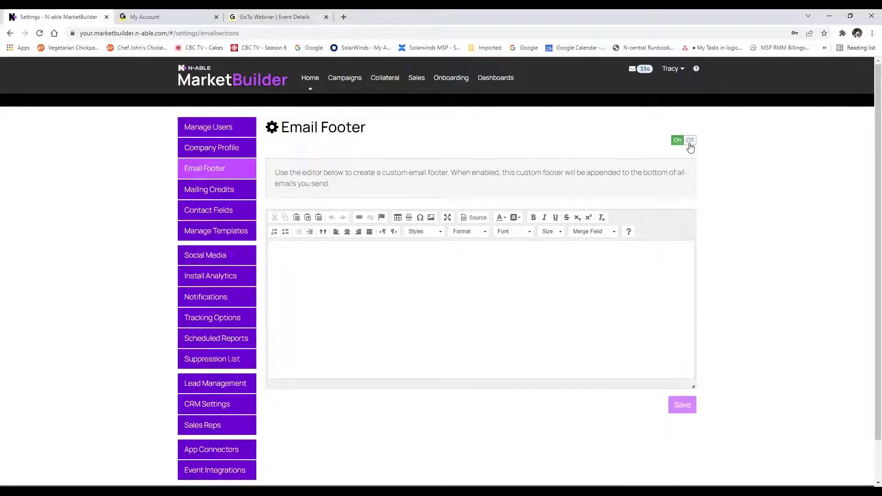
click(690, 144)
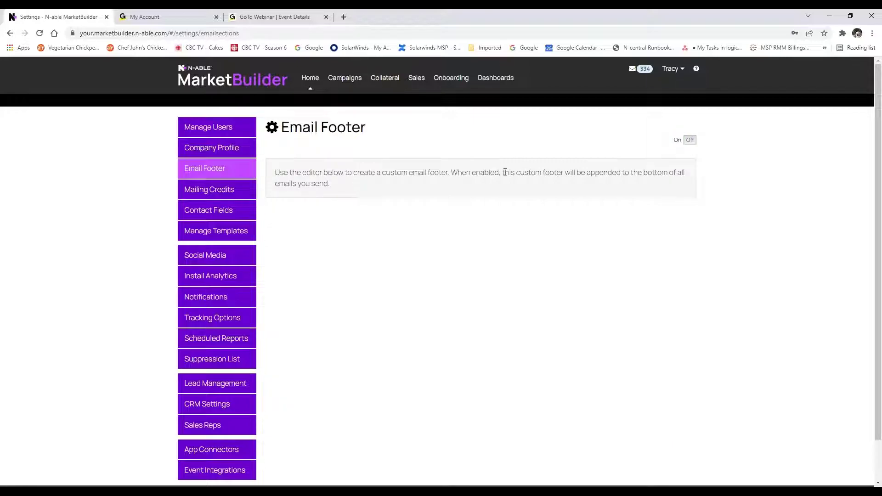
- Examine the current mailing limits and the criteria for additional credits in the Mailing Credits settings
click(226, 195)
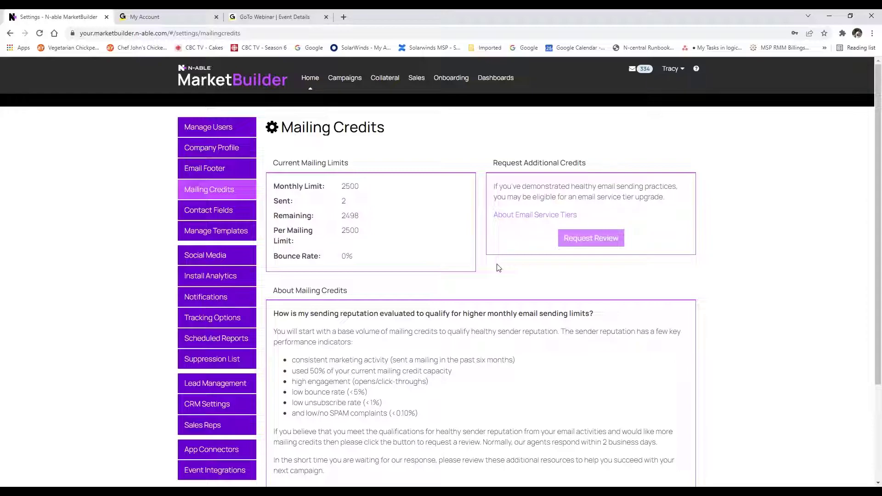
scroll(522, 275, down, 1)
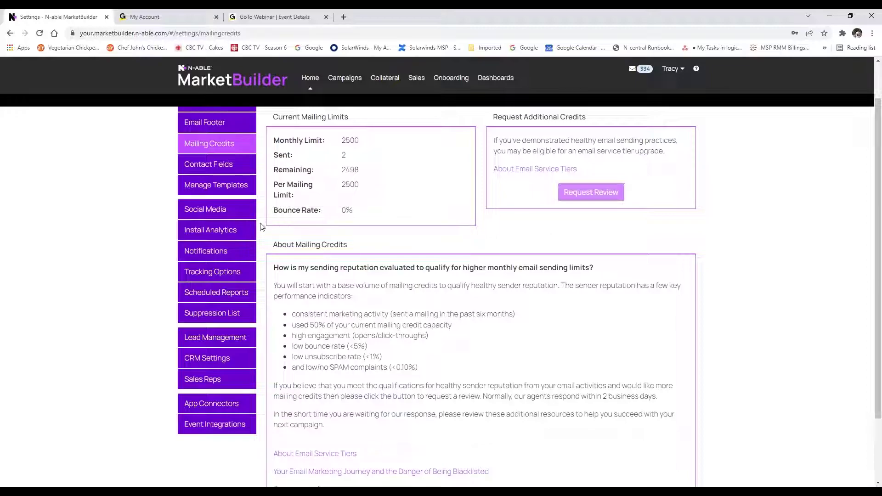
- In the social media settings, view the options for adding an account and toggle the social stream topics off and back on
click(236, 215)
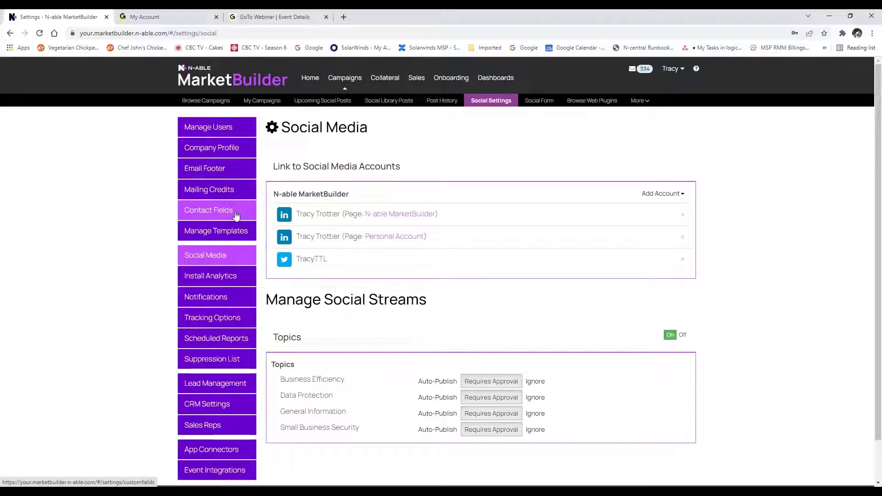
click(684, 336)
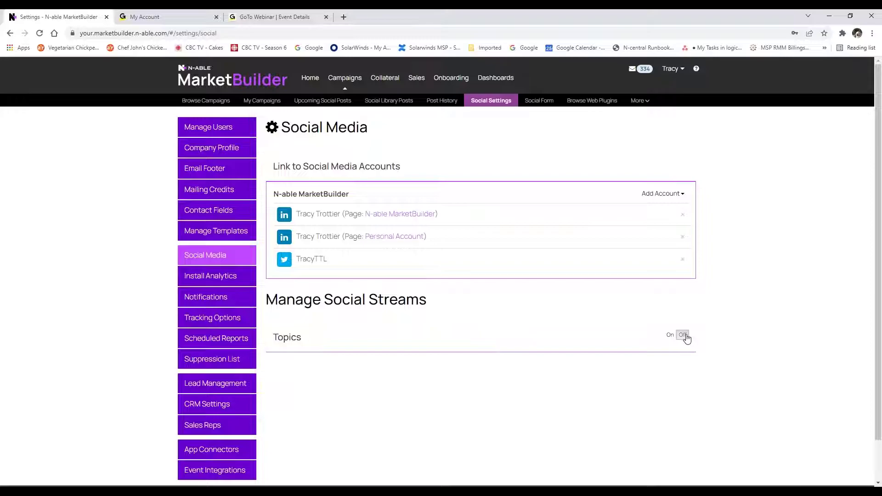
click(660, 196)
click(575, 197)
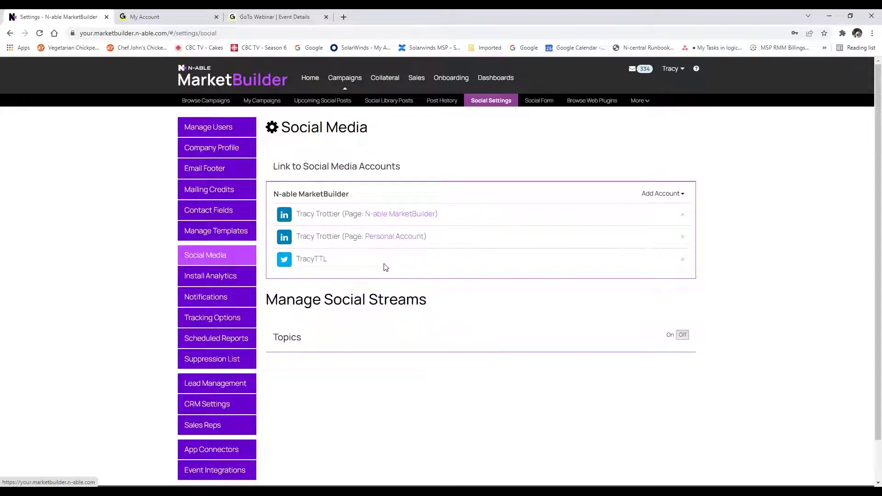
click(675, 339)
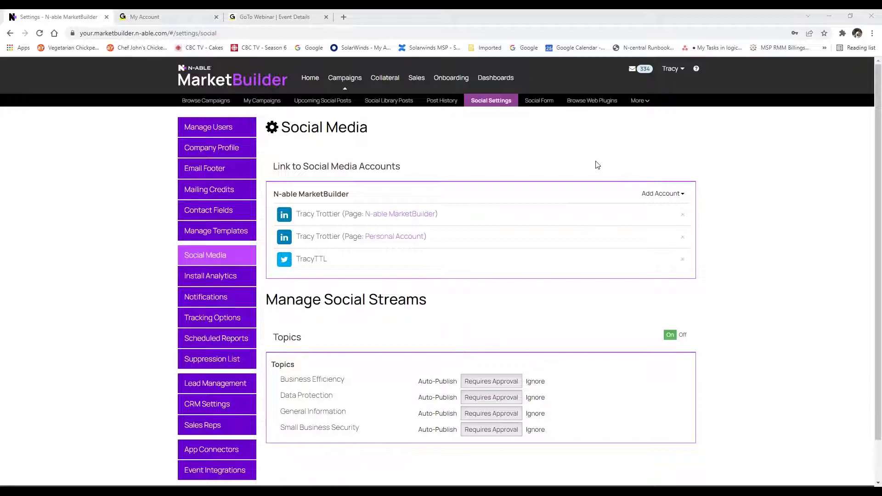
- Browse the campaigns sorted by most effective and by most popular, and open the details of The Value of Managed Services
click(277, 102)
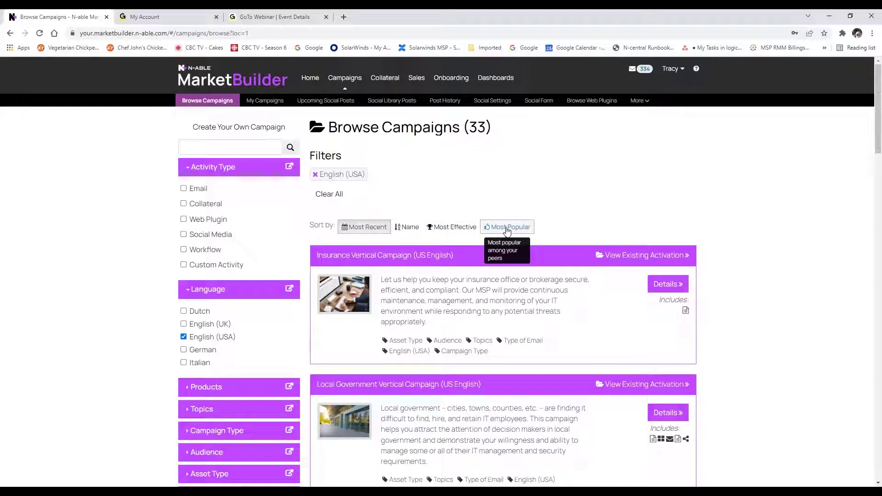
click(460, 230)
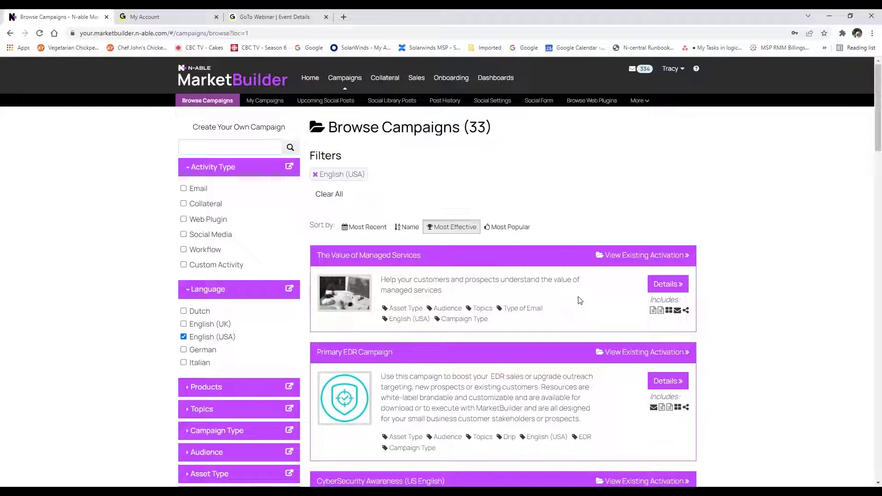
click(496, 230)
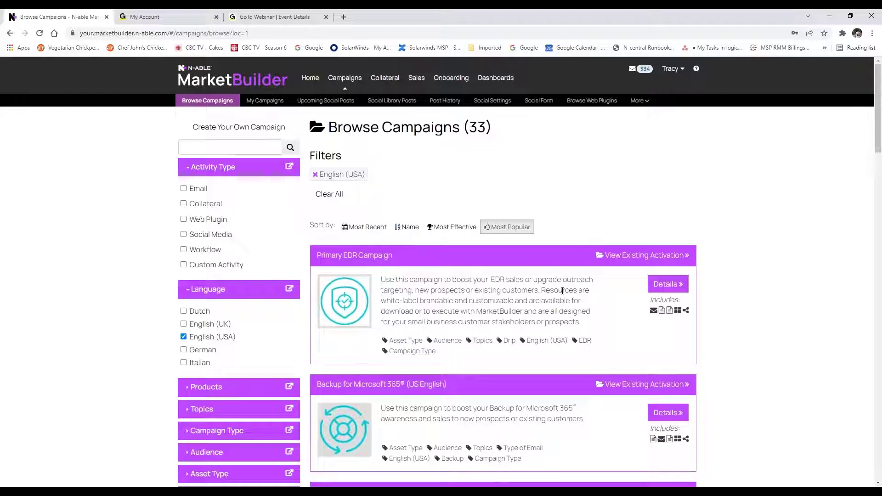
scroll(562, 291, down, 3)
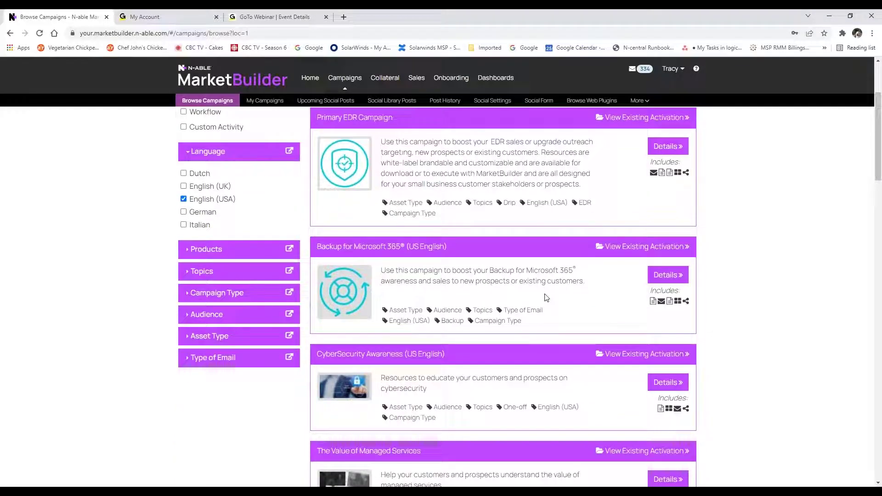
scroll(546, 298, down, 1)
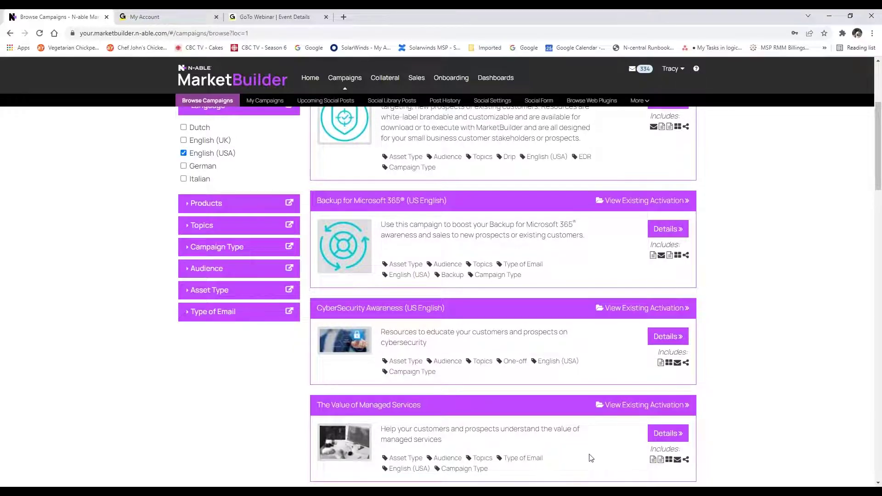
click(659, 435)
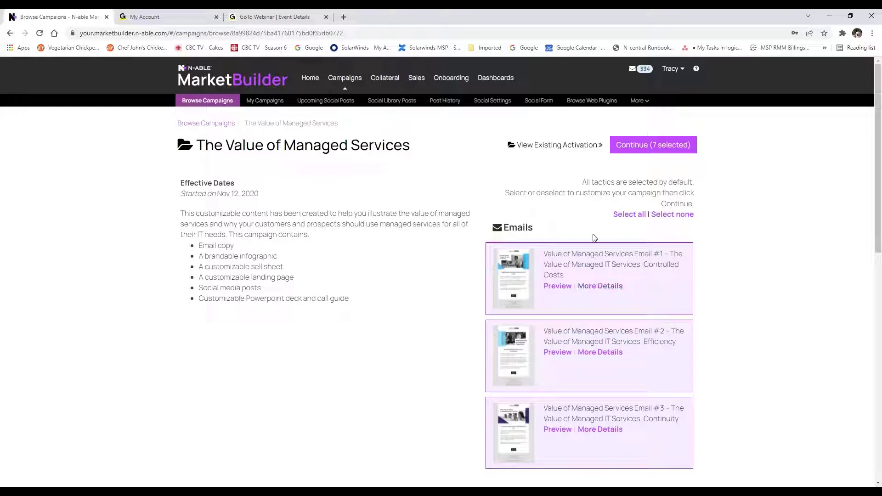
- Examine the campaign's emails, web plugin, social media posts, customizable collateral and reference materials
scroll(595, 236, down, 1)
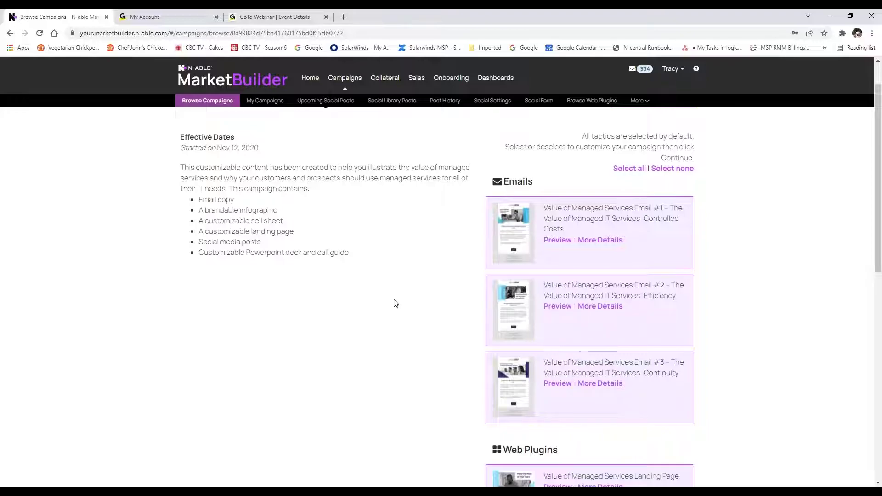
scroll(430, 281, down, 3)
scroll(432, 280, down, 4)
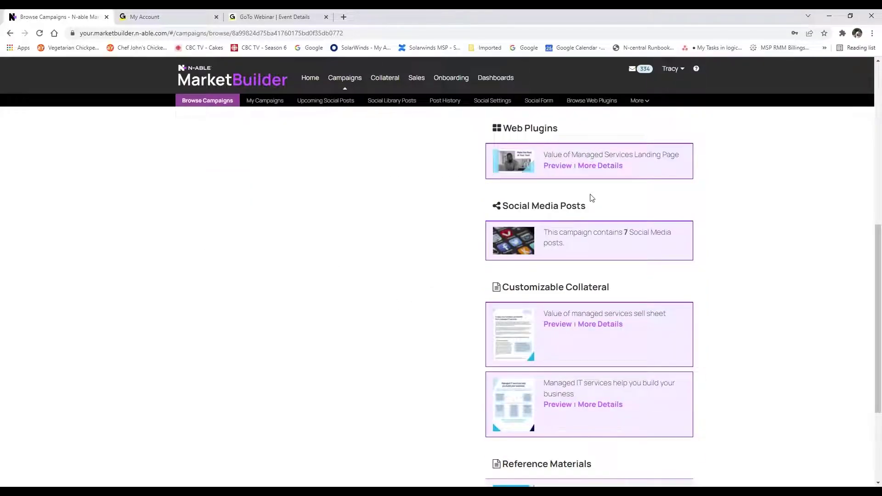
scroll(392, 274, down, 1)
scroll(392, 273, down, 2)
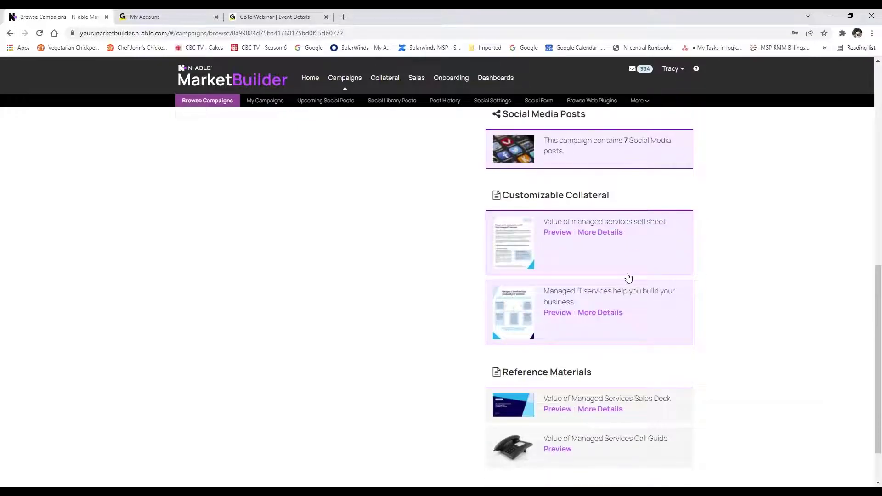
scroll(485, 276, down, 1)
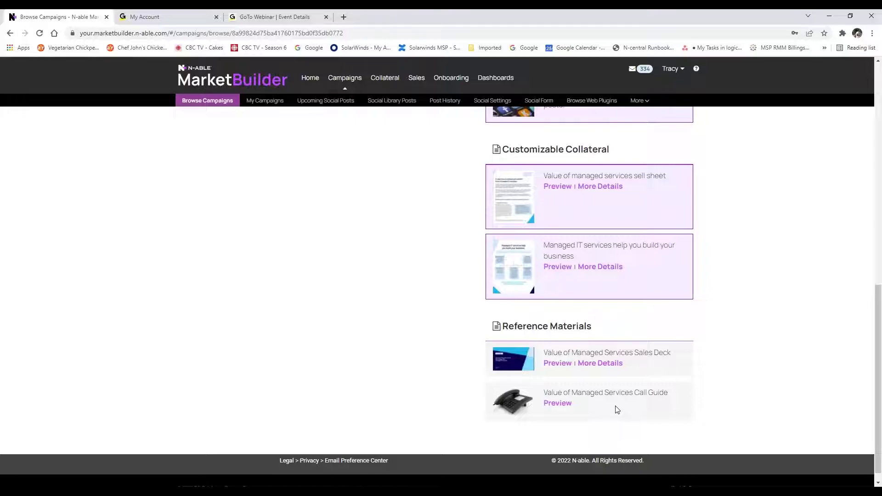
scroll(418, 397, up, 8)
scroll(418, 397, up, 3)
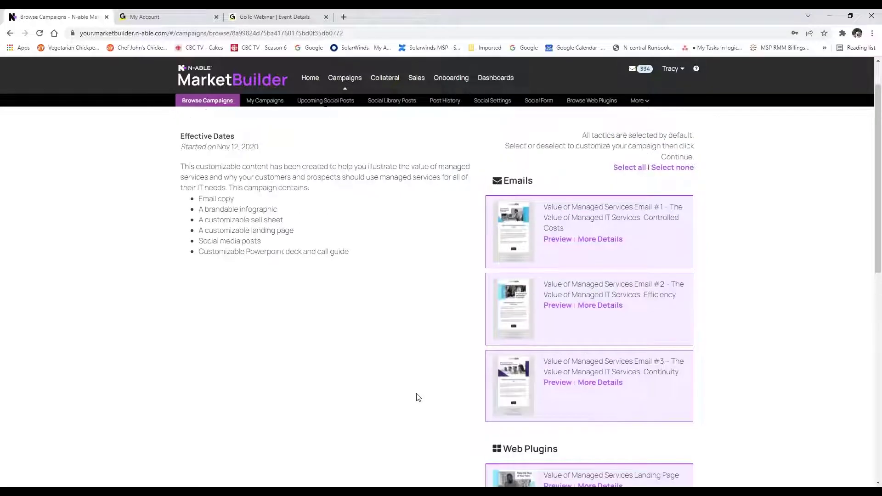
- Activate The Value of Managed Services campaign with all seven tactics selected
click(648, 145)
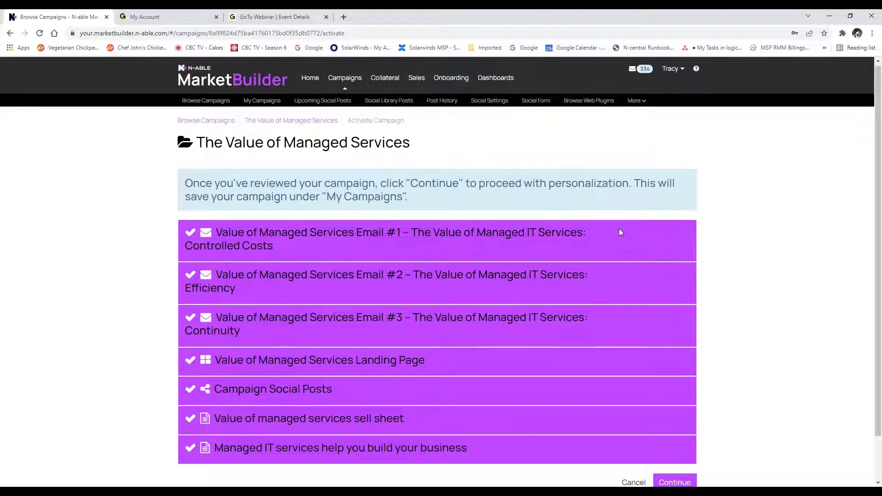
scroll(619, 228, down, 2)
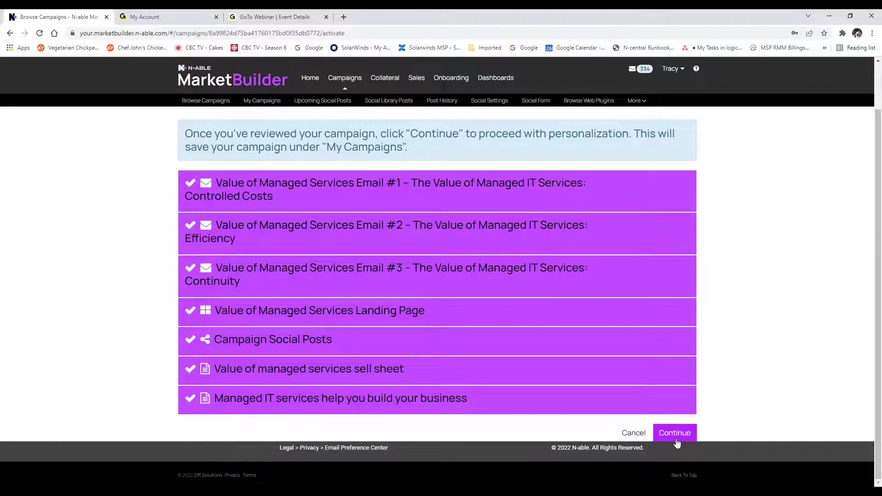
click(676, 439)
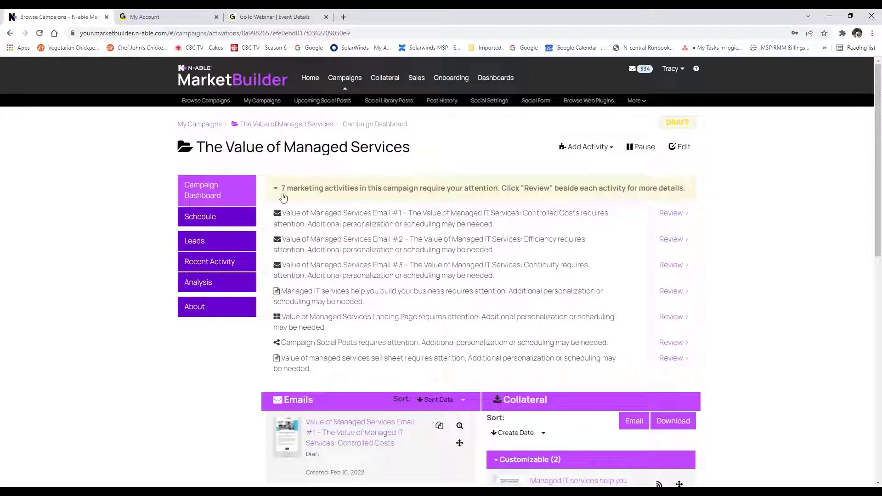
- Collapse the notice of activities requiring attention and examine the campaign dashboard's emails, collateral, web plugins and social media posts
click(275, 190)
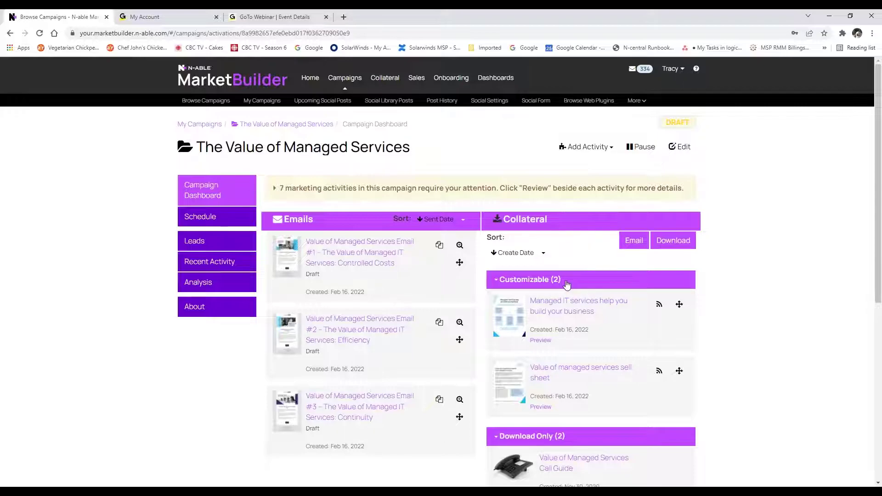
scroll(567, 284, down, 1)
scroll(575, 295, down, 4)
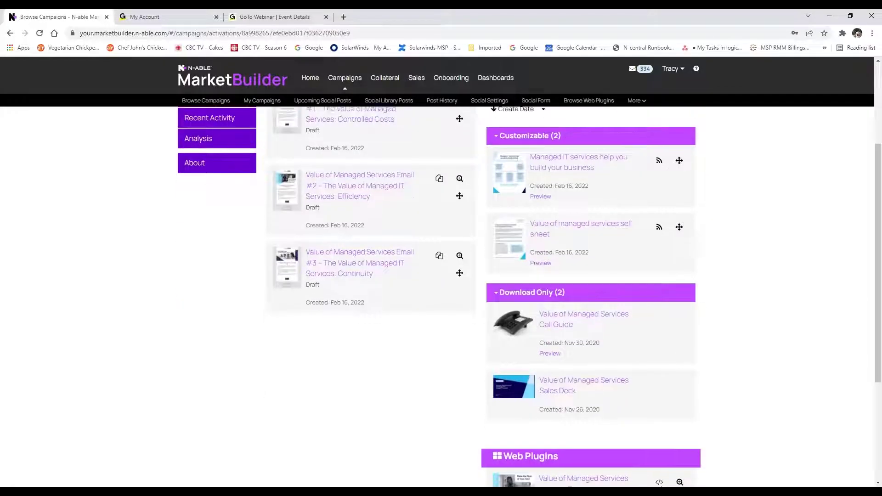
scroll(602, 284, up, 4)
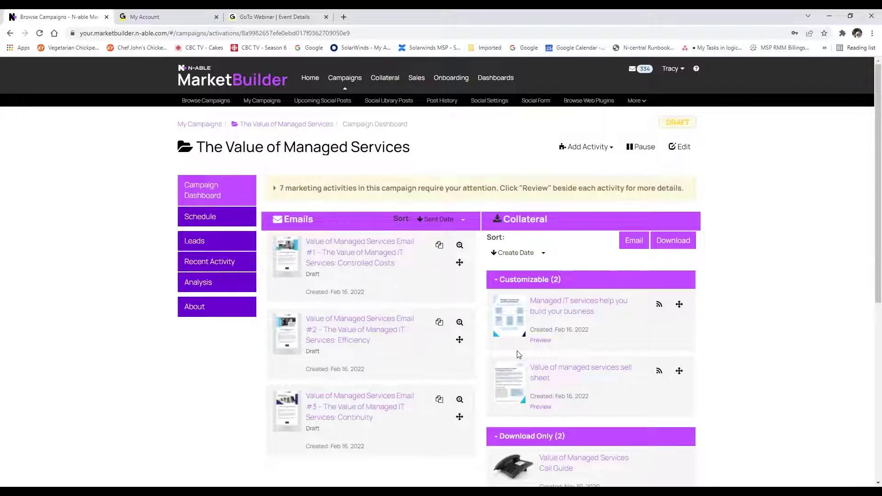
scroll(590, 345, down, 3)
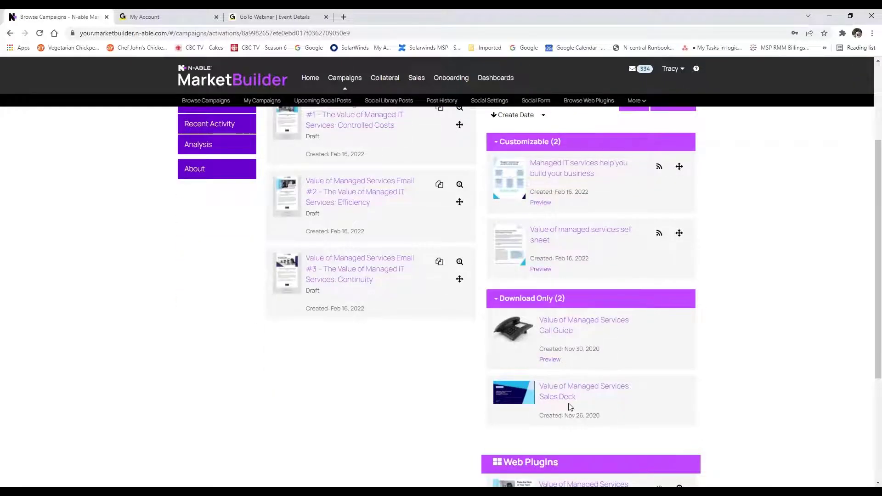
scroll(610, 420, down, 1)
scroll(610, 421, down, 4)
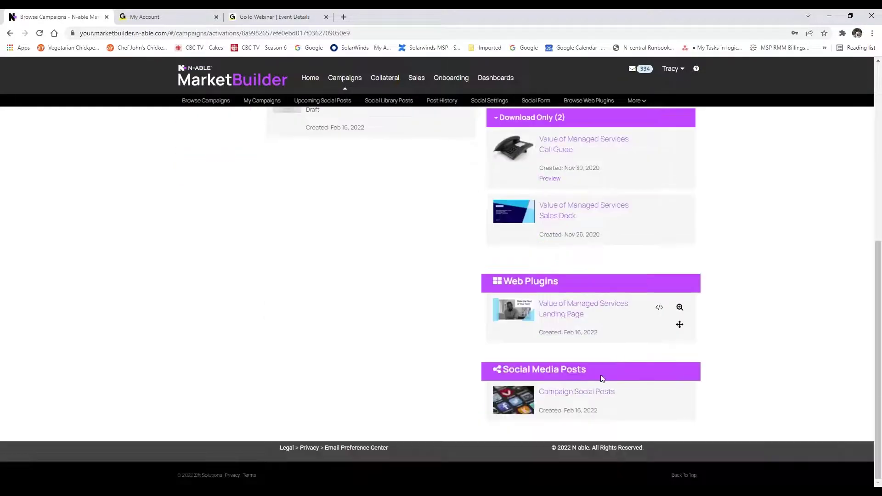
scroll(597, 387, up, 7)
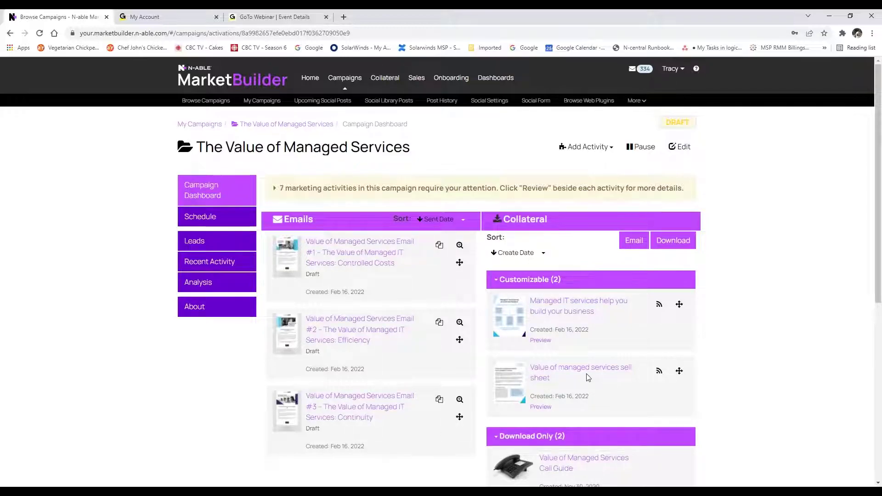
- Open the campaign's "Value of managed services sell sheet" collateral for editing
click(583, 370)
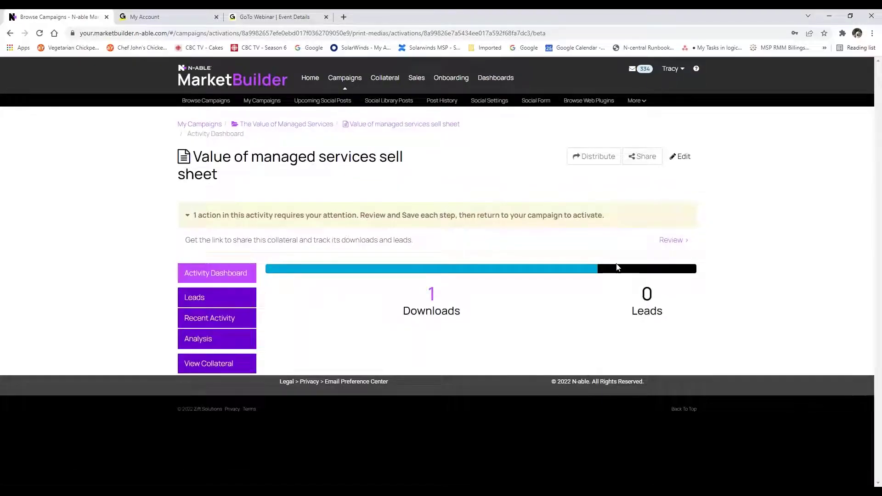
click(676, 158)
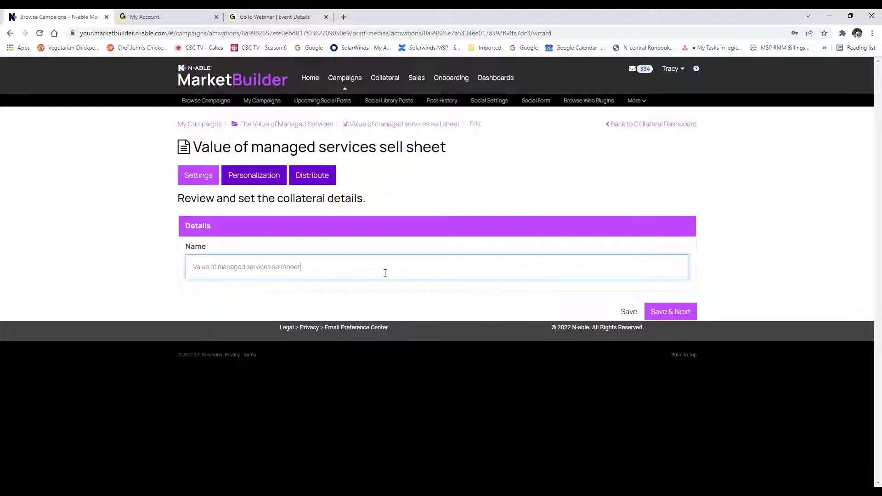
- Save the sell sheet's settings, open its personalization and return to The Value of Managed Services campaign
click(629, 312)
click(660, 312)
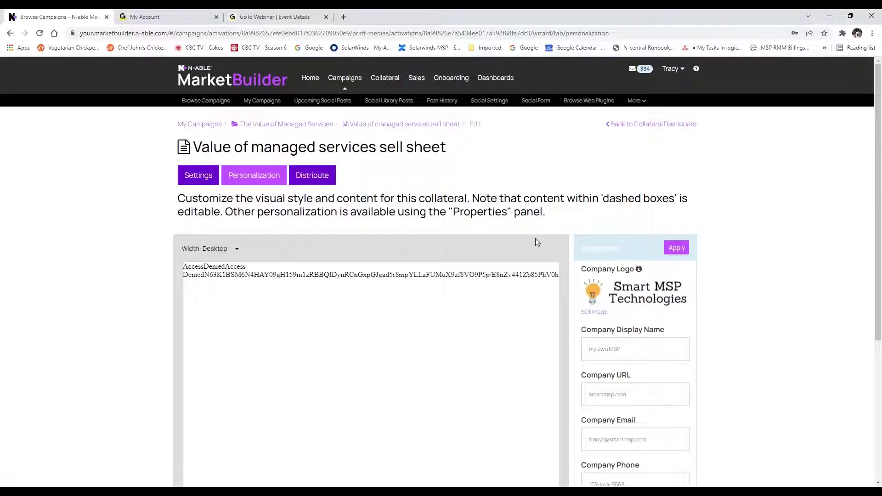
click(256, 132)
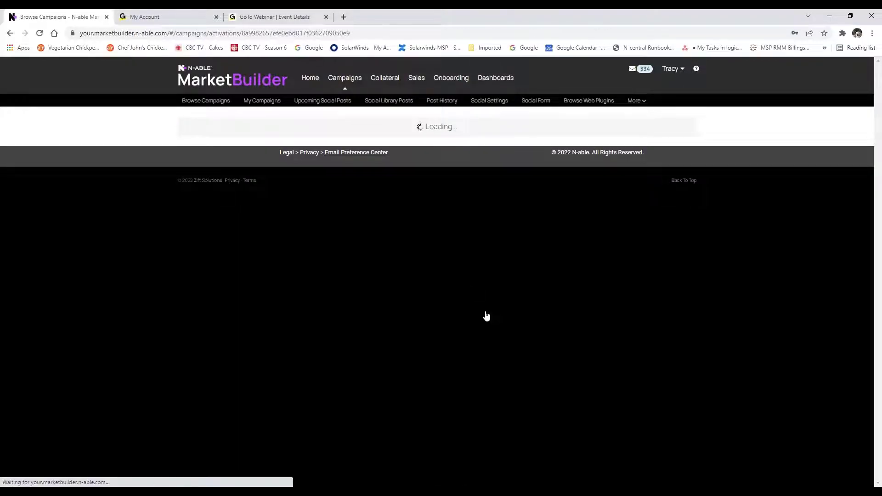
- Open the "Managed IT services help you build your business" collateral for editing and save its settings to reach personalization
scroll(528, 285, down, 5)
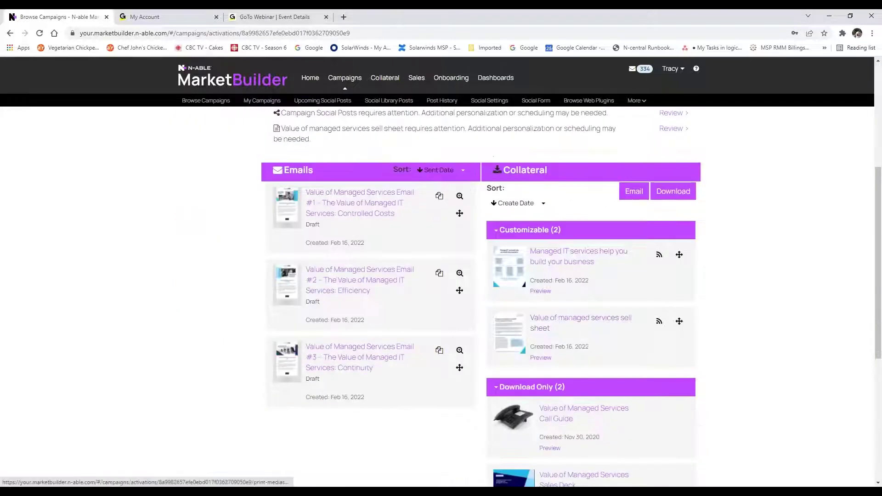
click(545, 256)
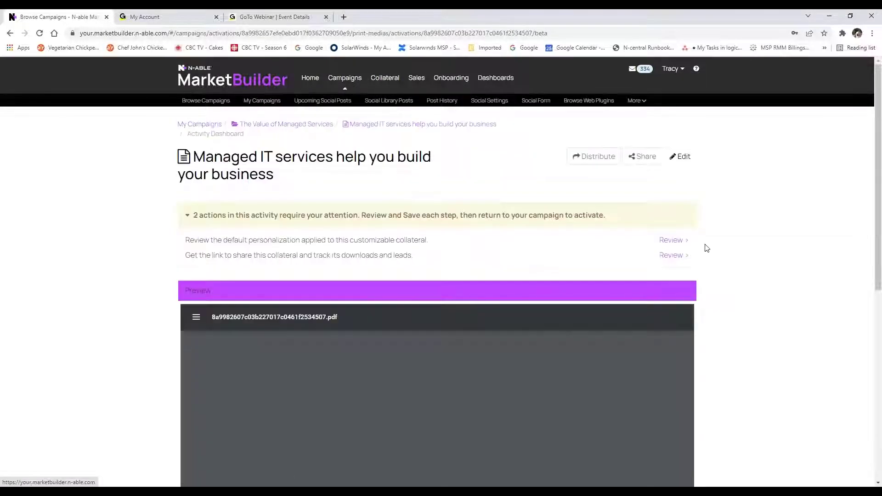
click(681, 157)
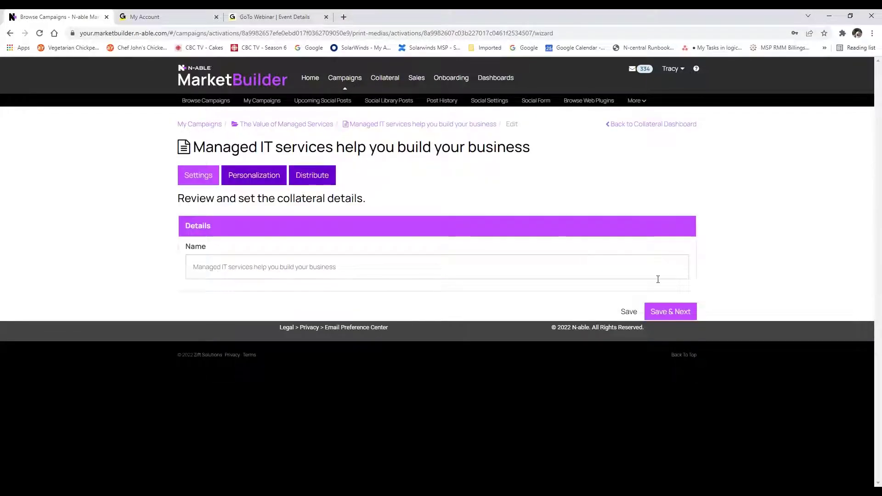
click(670, 312)
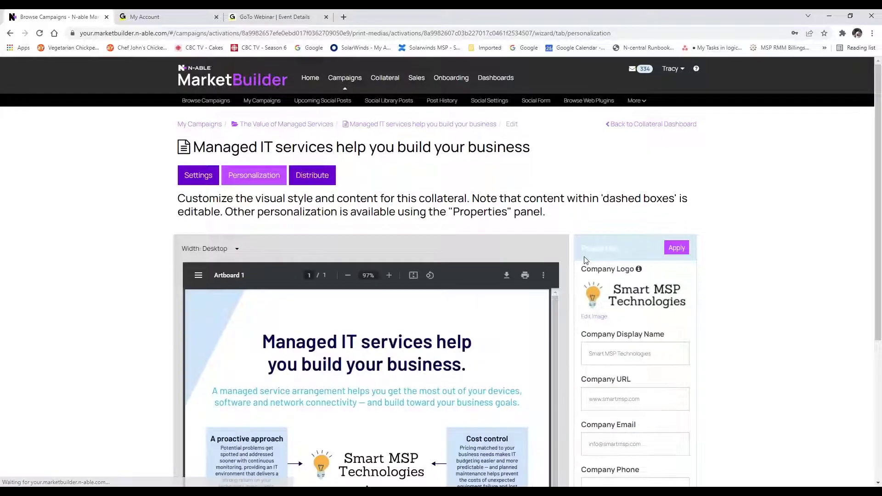
- Examine the collateral's preview and its company logo, display name, URL, email and phone properties
scroll(586, 261, down, 2)
scroll(589, 254, up, 2)
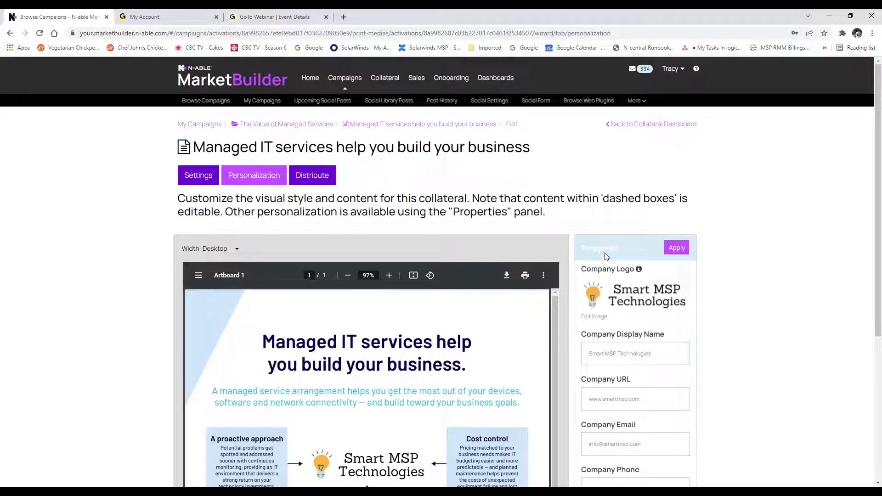
scroll(598, 252, down, 3)
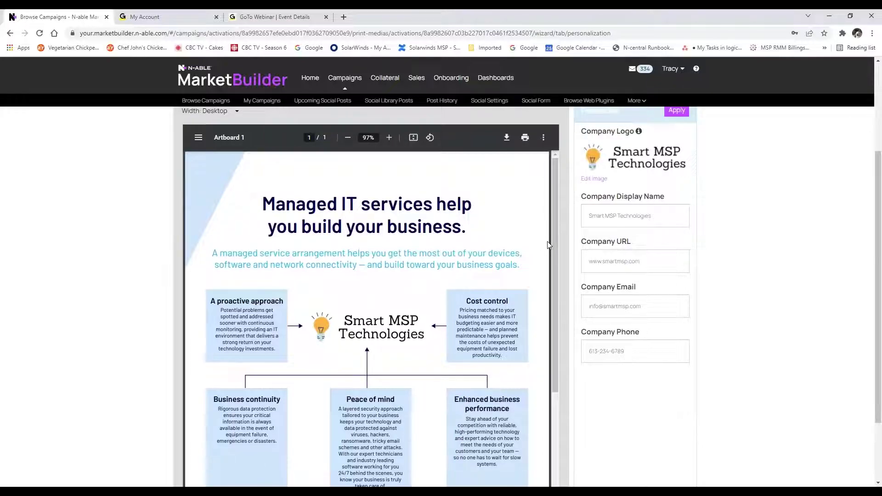
scroll(547, 245, down, 2)
scroll(548, 245, up, 3)
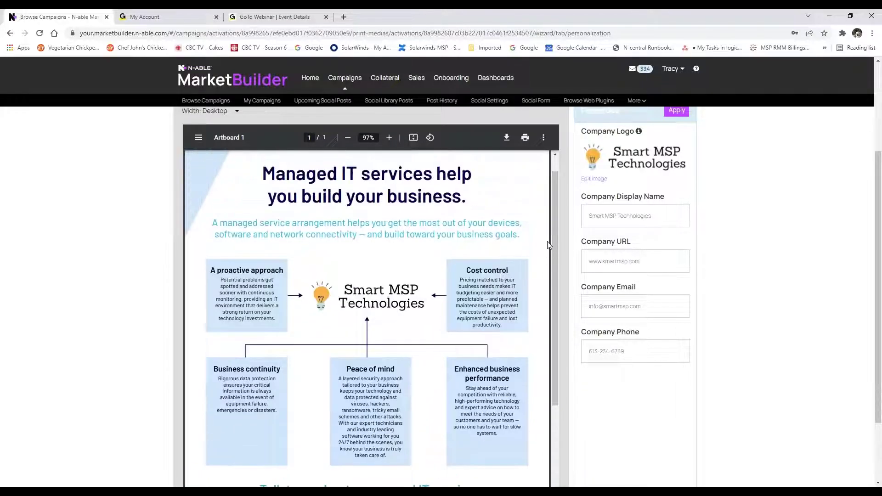
scroll(637, 214, up, 2)
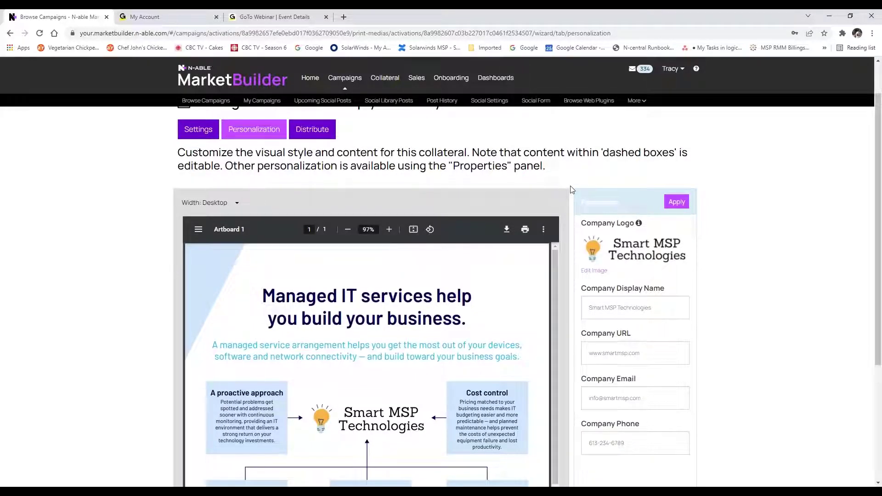
scroll(570, 186, down, 3)
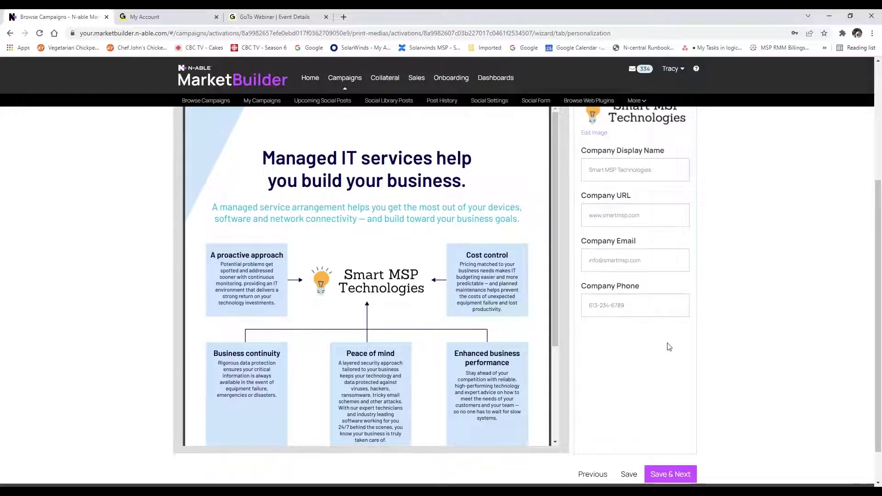
scroll(666, 345, up, 4)
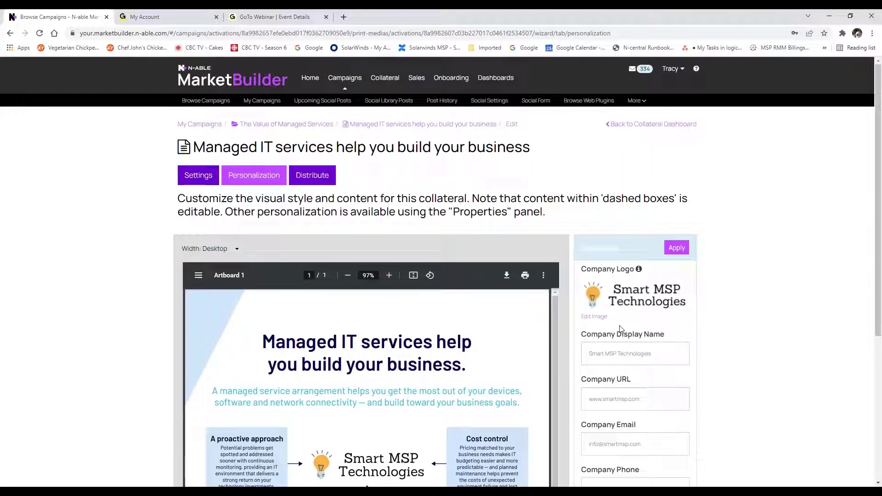
- Save the existing company logo image, set it as the default and apply it to the collateral
click(596, 318)
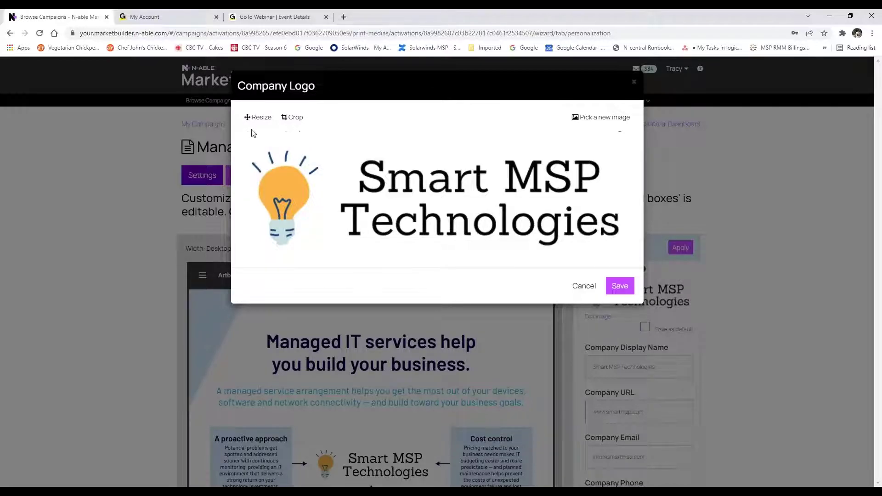
click(622, 287)
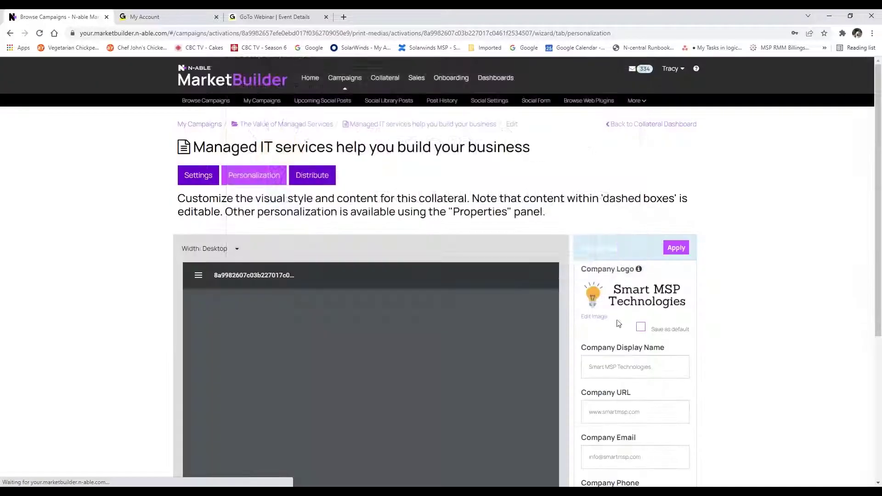
click(641, 327)
click(676, 247)
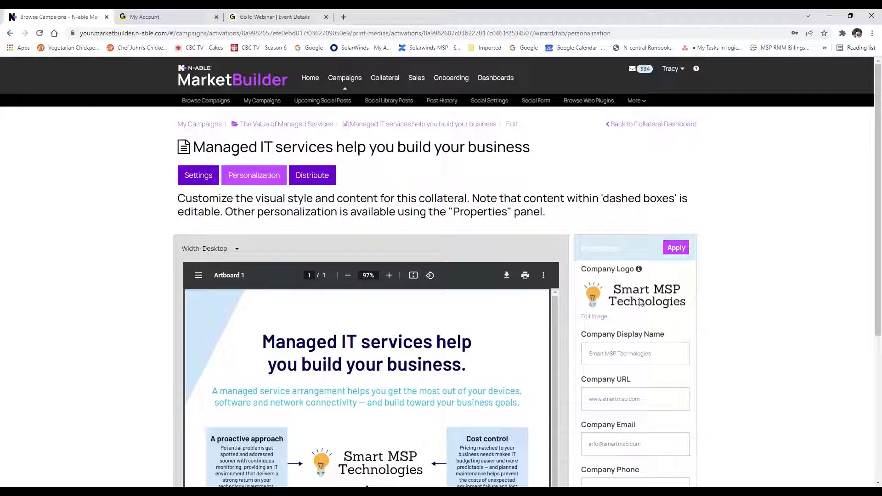
- Review the company display name, URL and email with the collateral's contact section, and save the personalization to reach distribution
scroll(394, 402, down, 2)
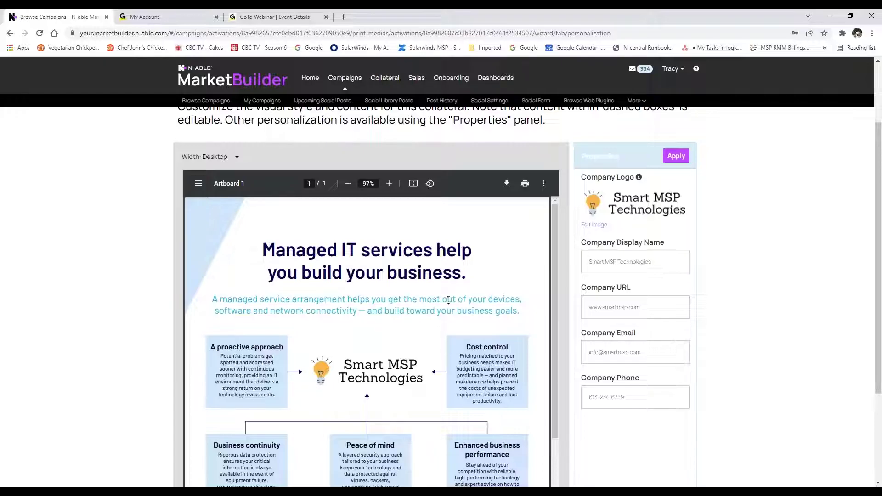
click(662, 261)
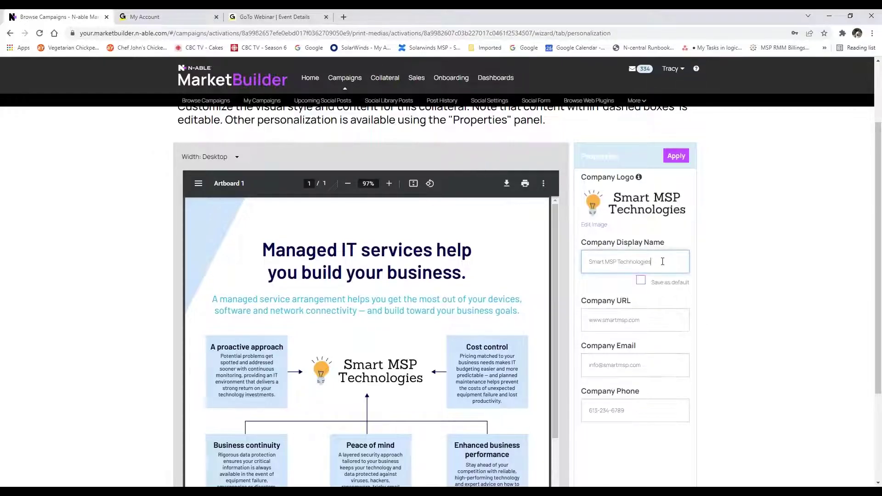
click(640, 320)
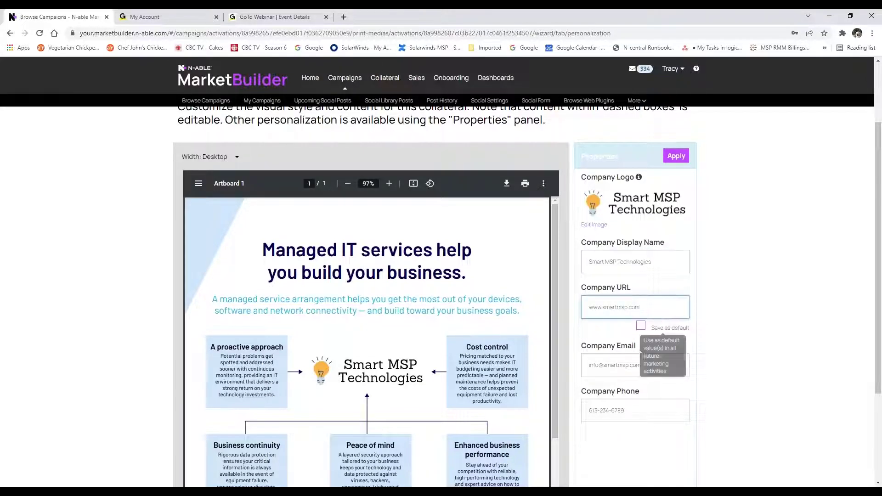
click(636, 359)
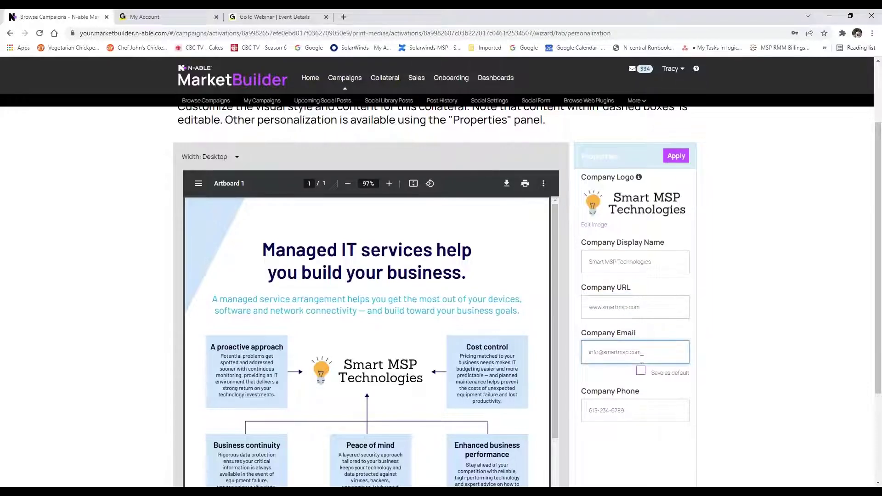
scroll(642, 359, down, 2)
scroll(642, 359, down, 3)
scroll(553, 298, down, 5)
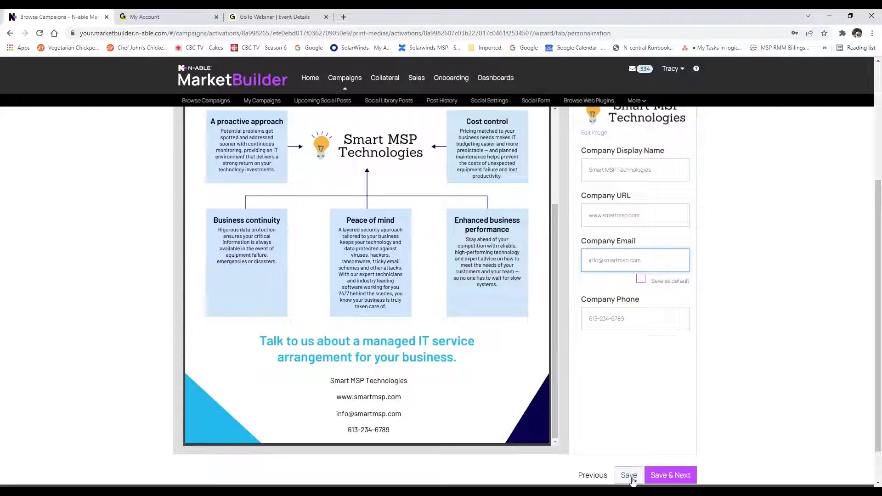
click(669, 476)
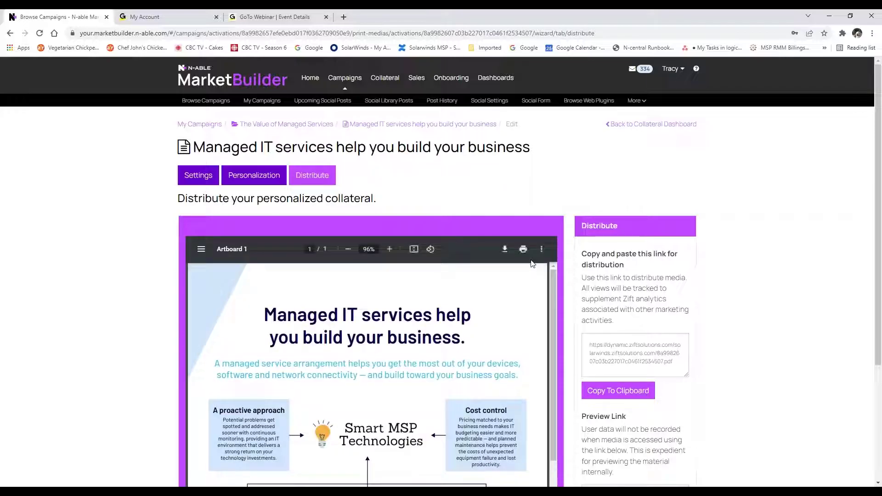
- Examine the full personalized collateral in the distribution preview
scroll(495, 362, down, 4)
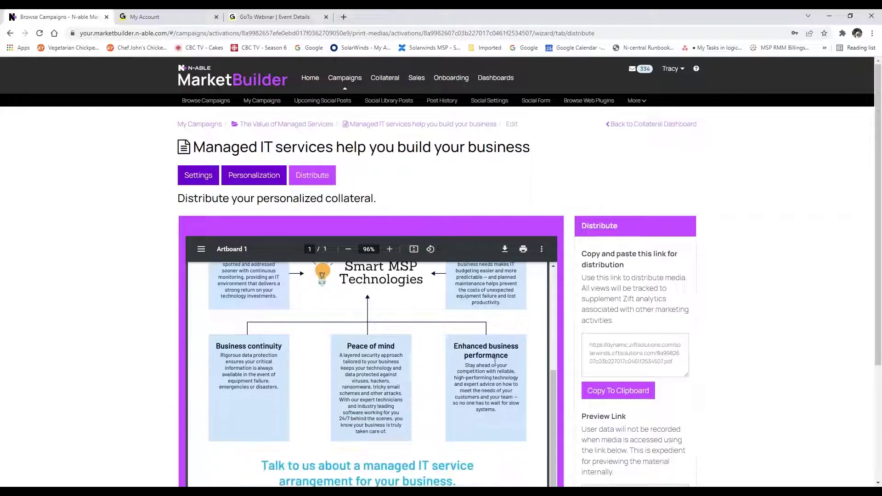
scroll(495, 362, down, 3)
scroll(495, 362, up, 10)
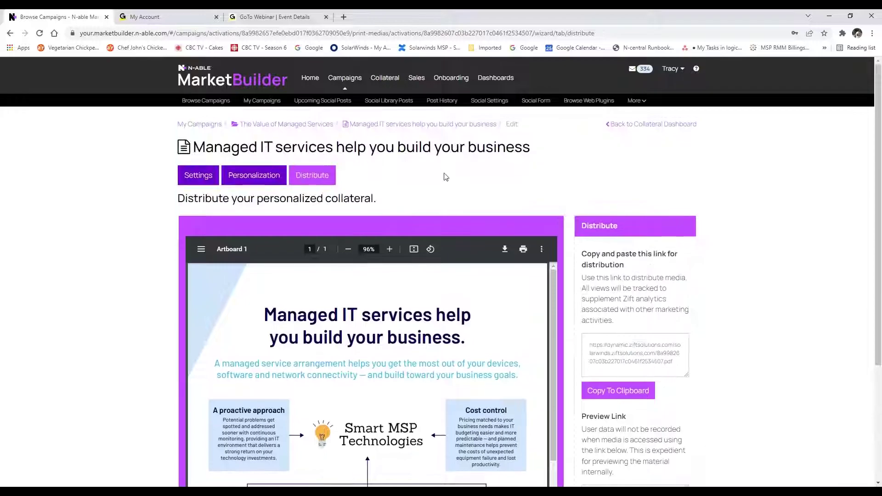
- Return to the campaign, open the "Value of Managed Services Landing Page" web plugin for editing and save its default settings
click(291, 125)
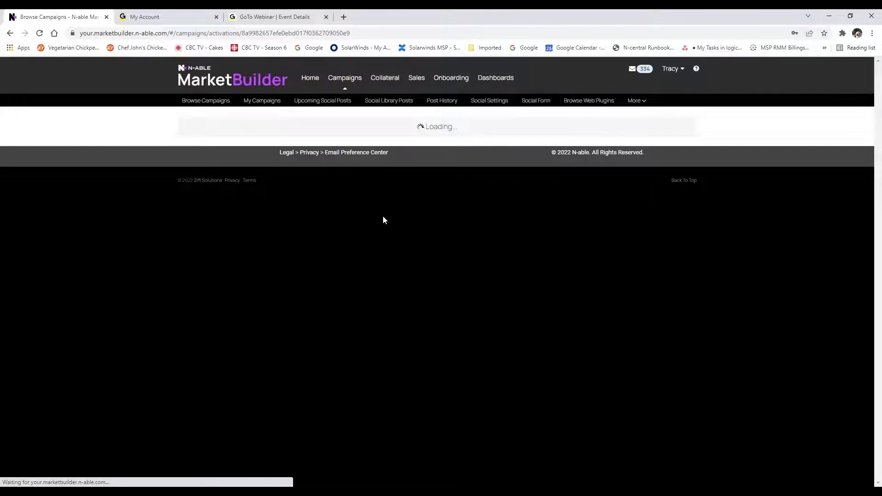
scroll(441, 223, down, 1)
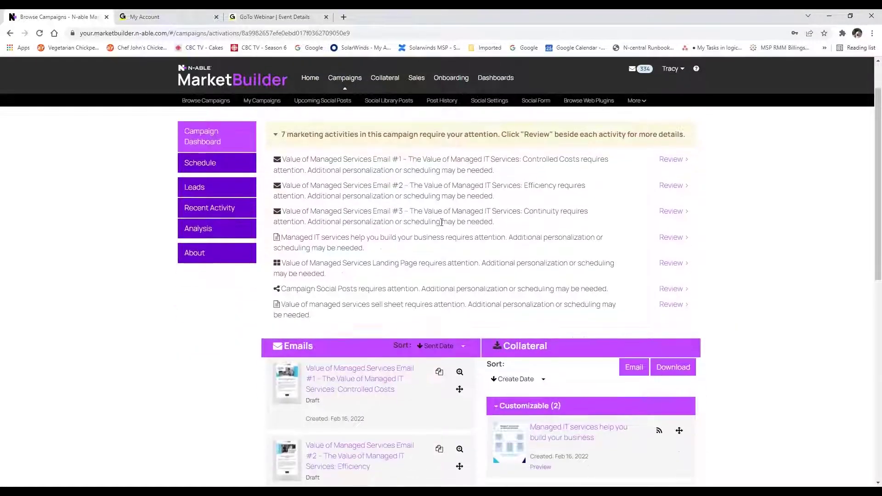
scroll(441, 223, down, 4)
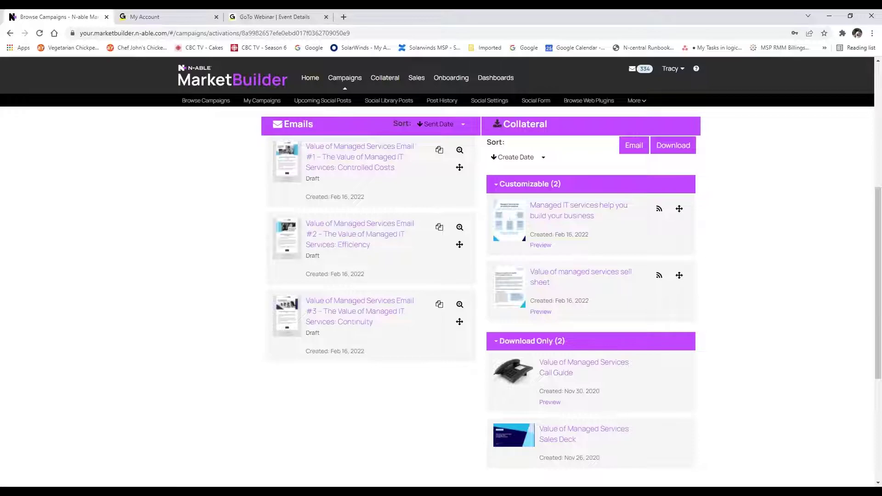
scroll(578, 350, down, 4)
click(578, 349)
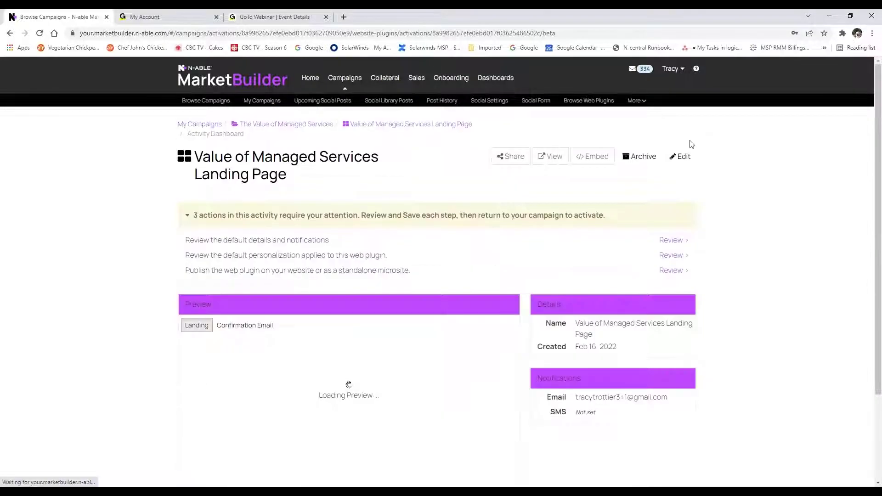
click(683, 157)
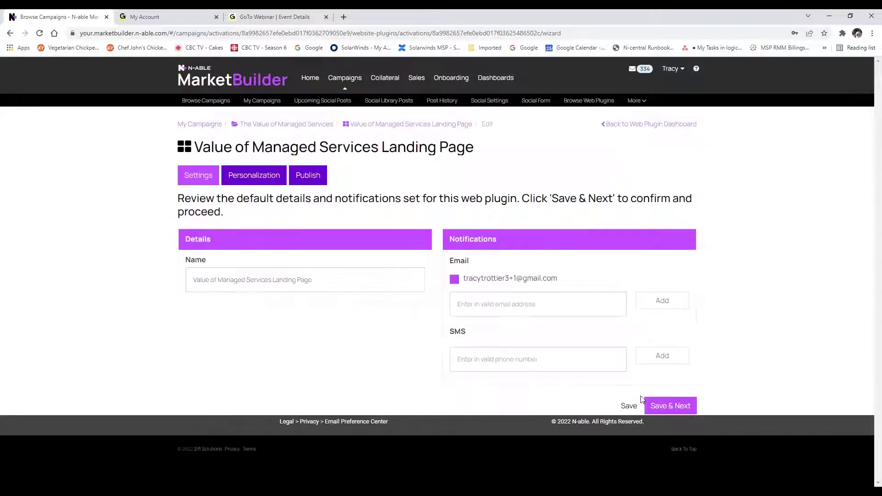
click(670, 407)
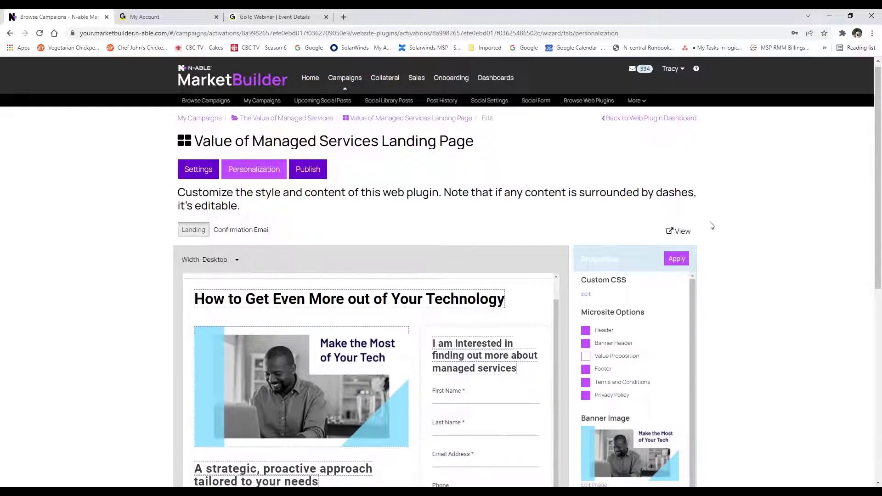
- Examine the landing page's logo, headline, banner image, body copy and lead form in the personalization preview
scroll(711, 226, down, 3)
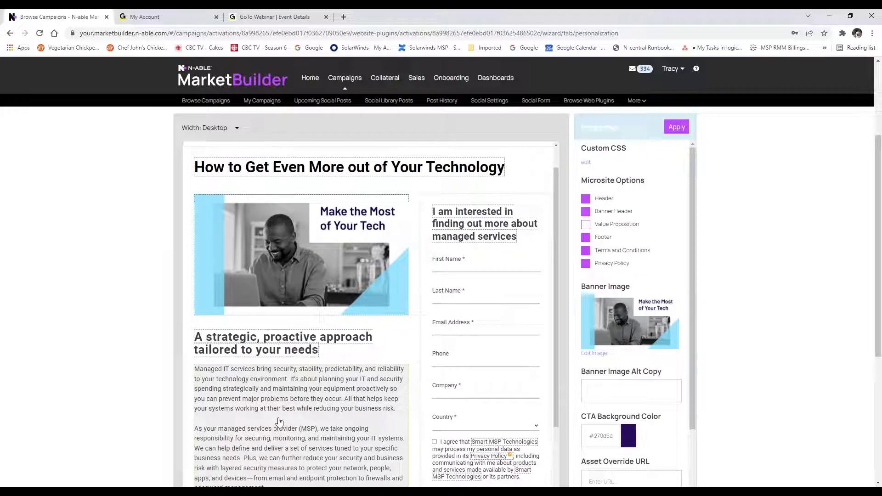
scroll(279, 421, up, 1)
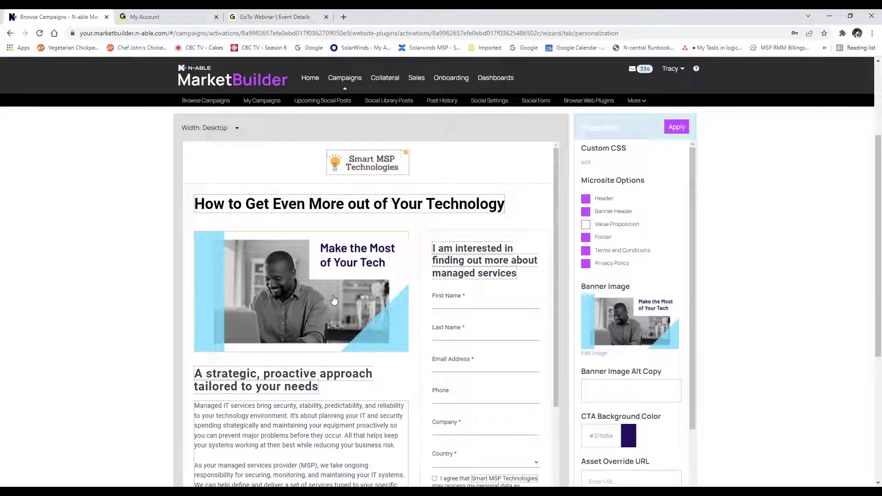
scroll(334, 321, down, 2)
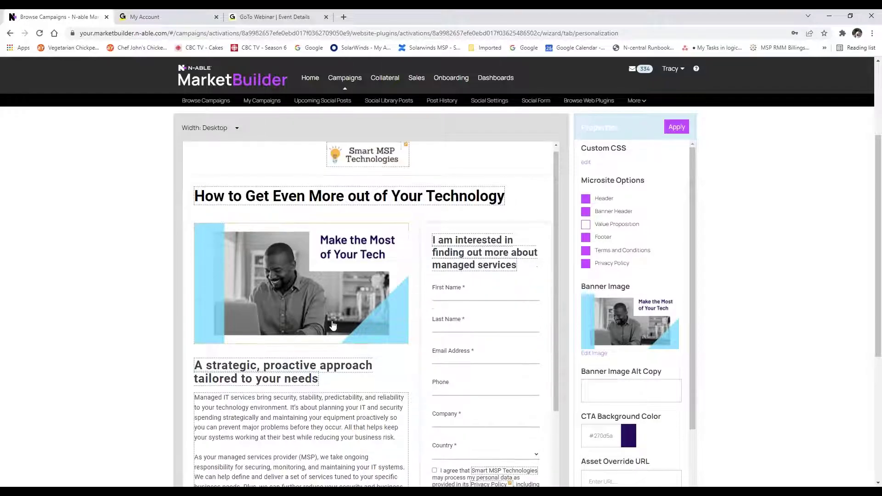
scroll(333, 326, down, 5)
click(333, 326)
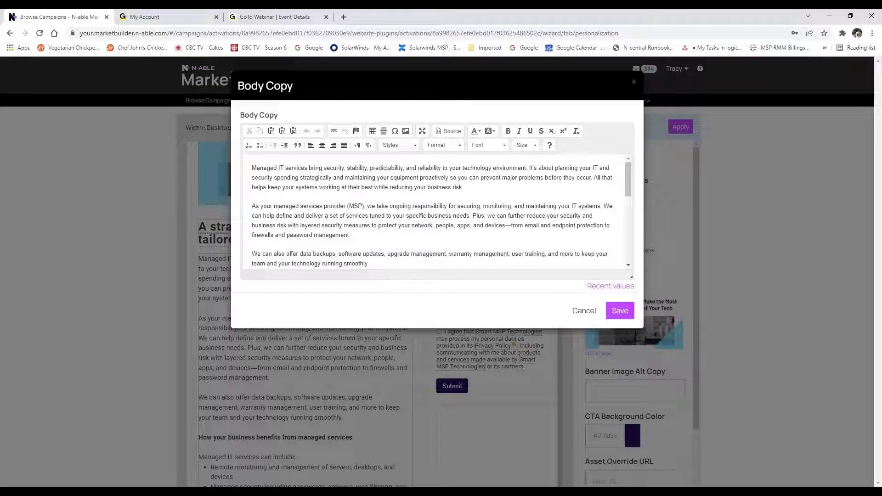
key(BackSpace)
text(.)
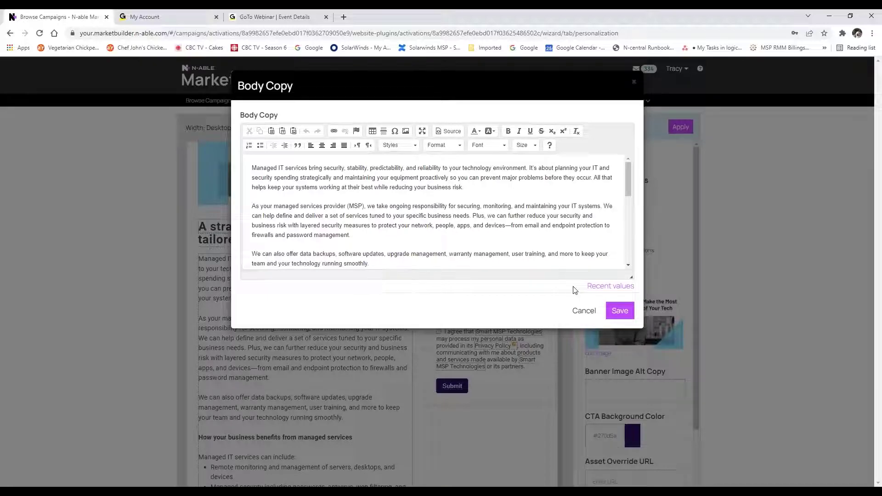
click(584, 311)
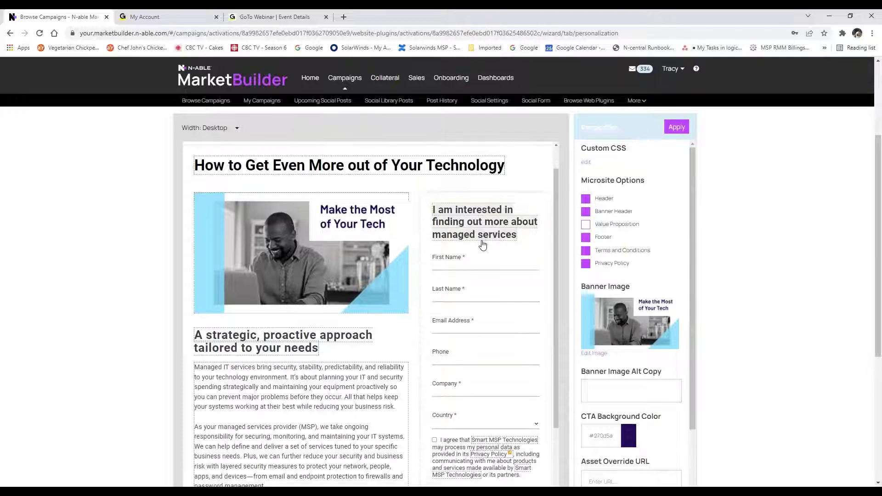
- Review the landing page's lead form and body copy alongside its banner image, CTA color, Asset Override URL and logo properties
scroll(481, 244, down, 3)
scroll(497, 414, down, 1)
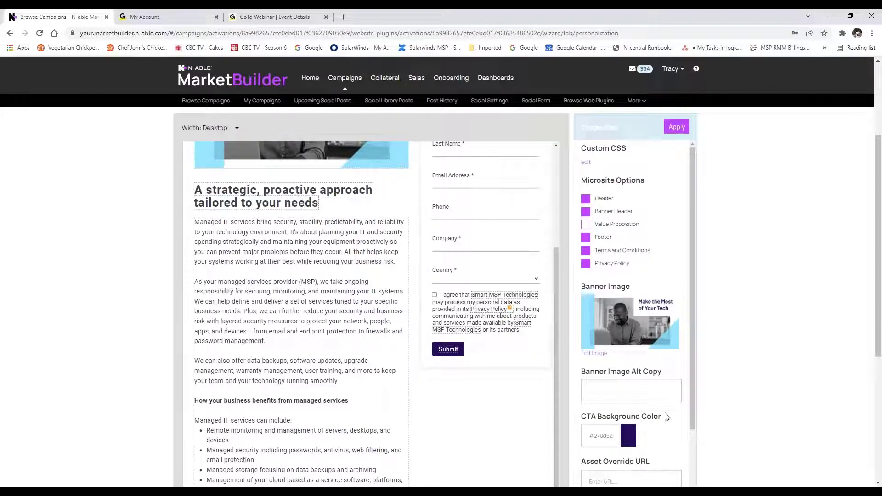
scroll(655, 382, down, 2)
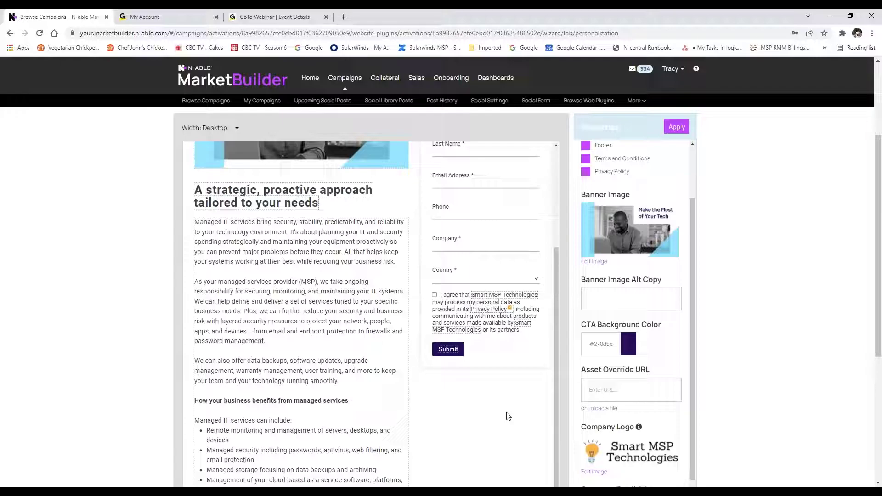
click(658, 392)
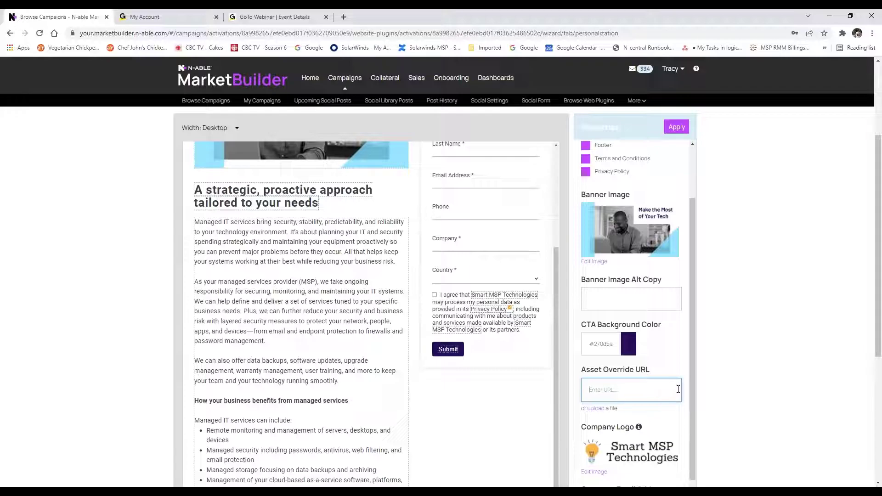
scroll(691, 382, down, 6)
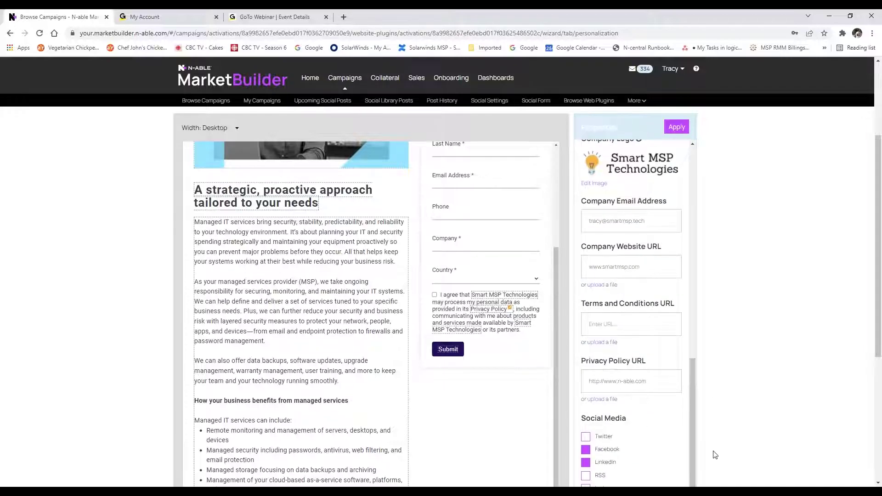
- Review the landing page's social media links and contact footer, and save the personalization to reach publishing
scroll(716, 455, down, 5)
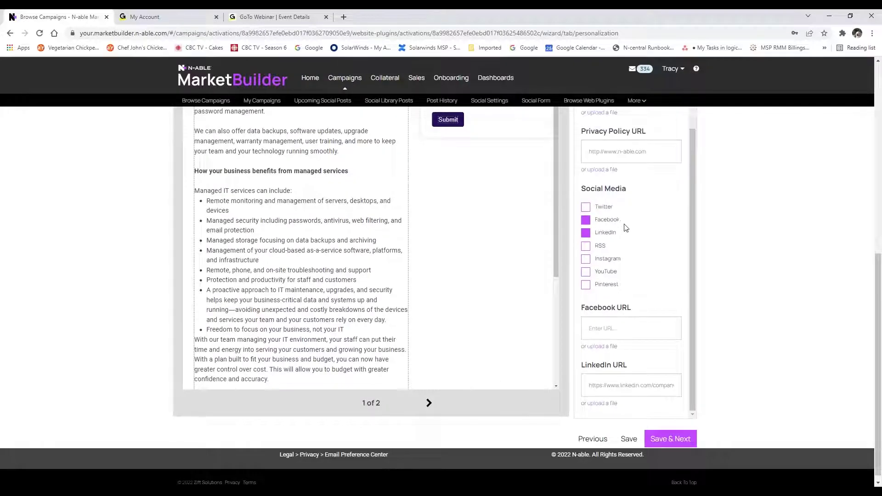
scroll(534, 298, down, 2)
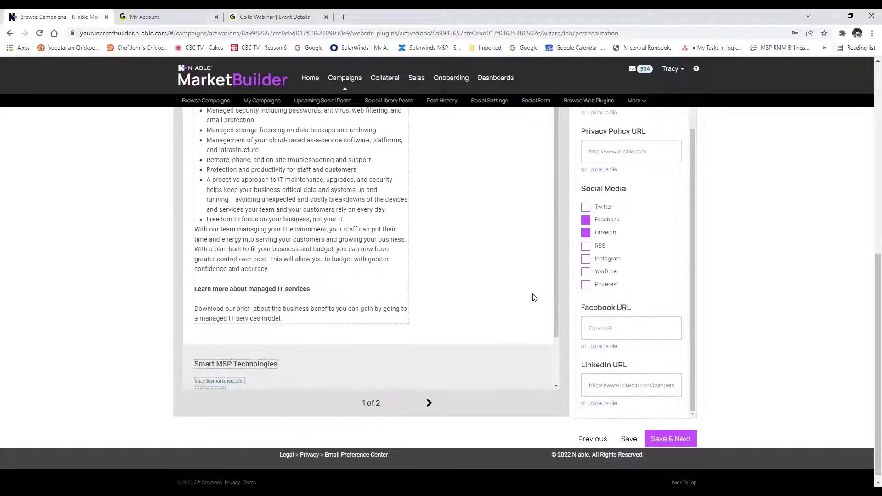
scroll(534, 298, down, 2)
scroll(665, 383, down, 1)
click(643, 323)
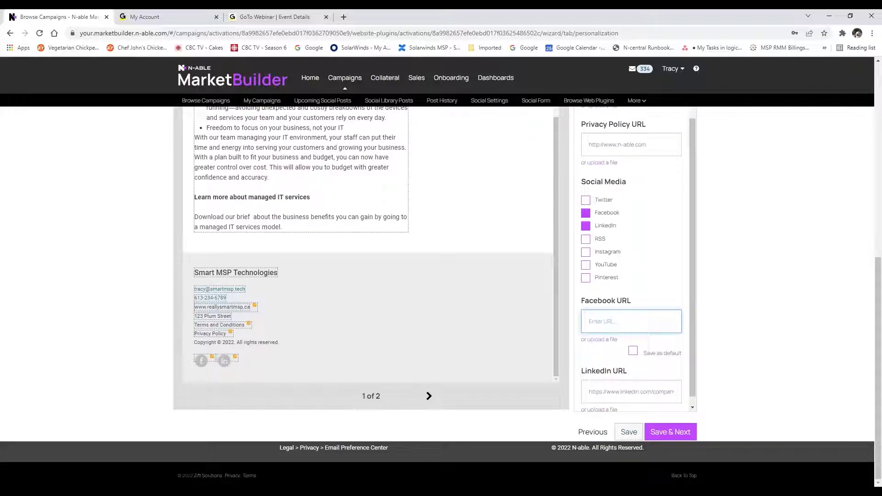
click(668, 434)
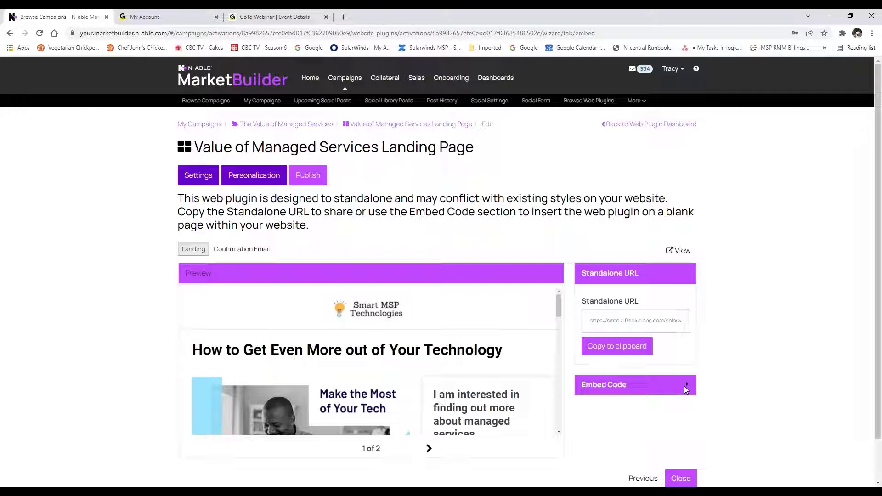
- Expand the web plugin's embed code section and examine the Simple Embed instructions and code
click(685, 389)
scroll(437, 275, down, 2)
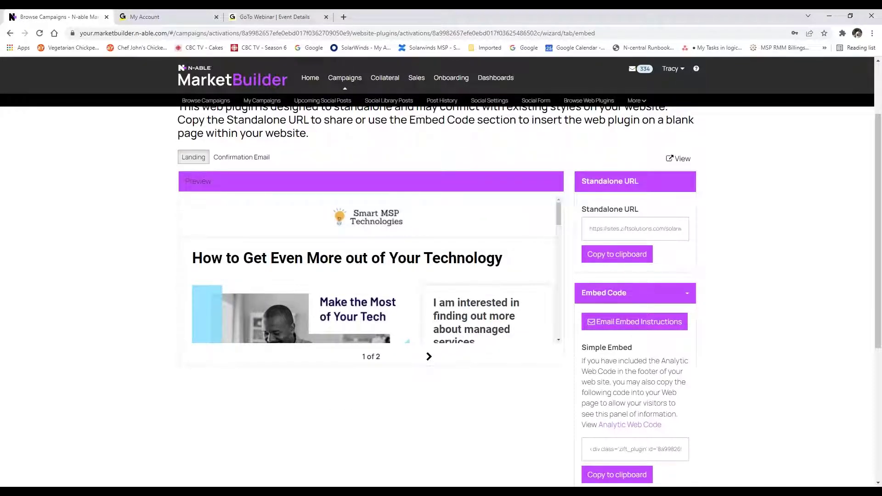
scroll(300, 125, up, 2)
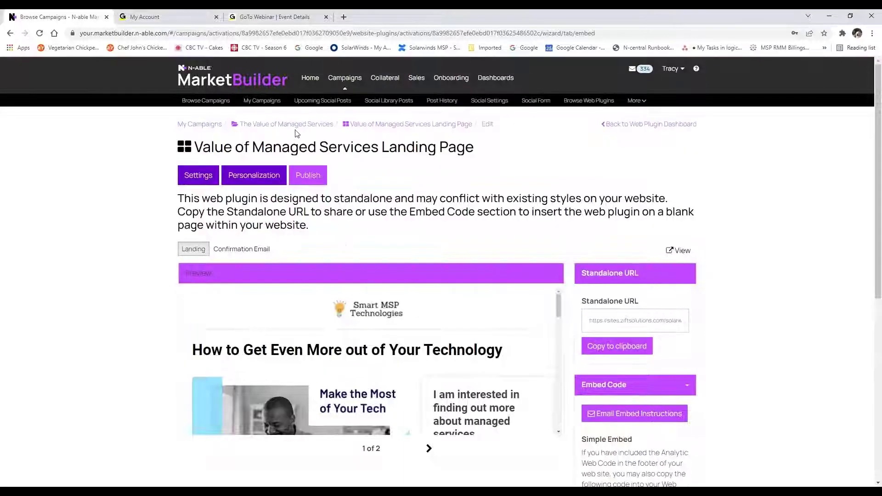
- Return to The Value of Managed Services campaign, preview Value of Managed Services Email #1 and open it for editing
click(301, 125)
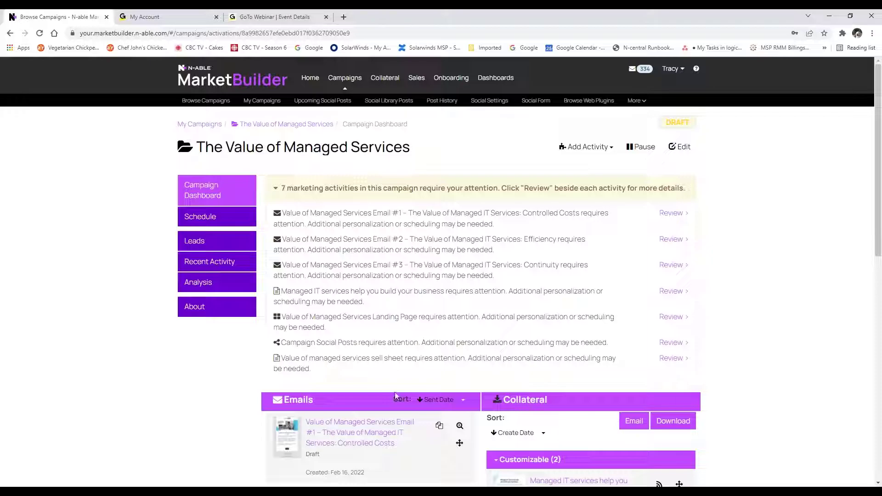
scroll(394, 317, down, 3)
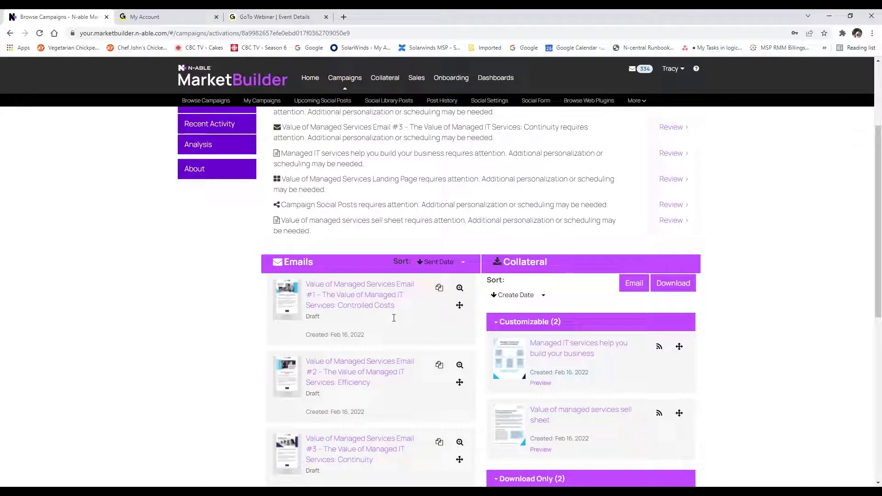
click(351, 298)
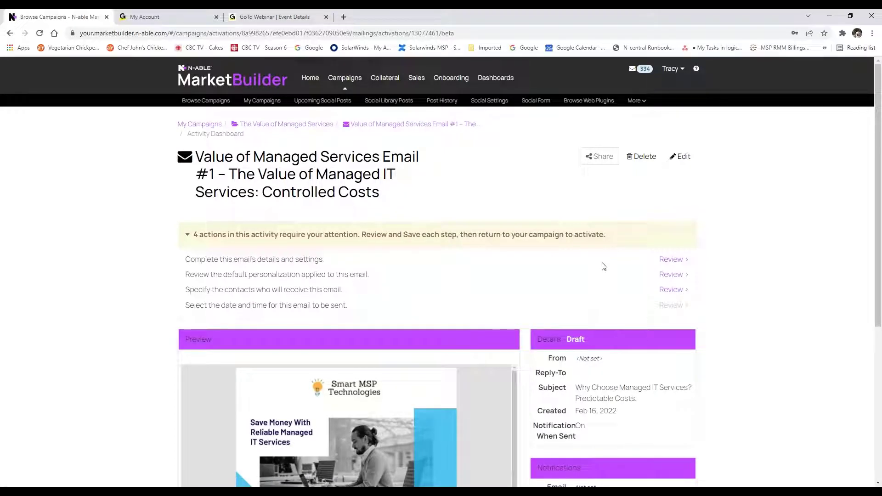
scroll(603, 267, down, 5)
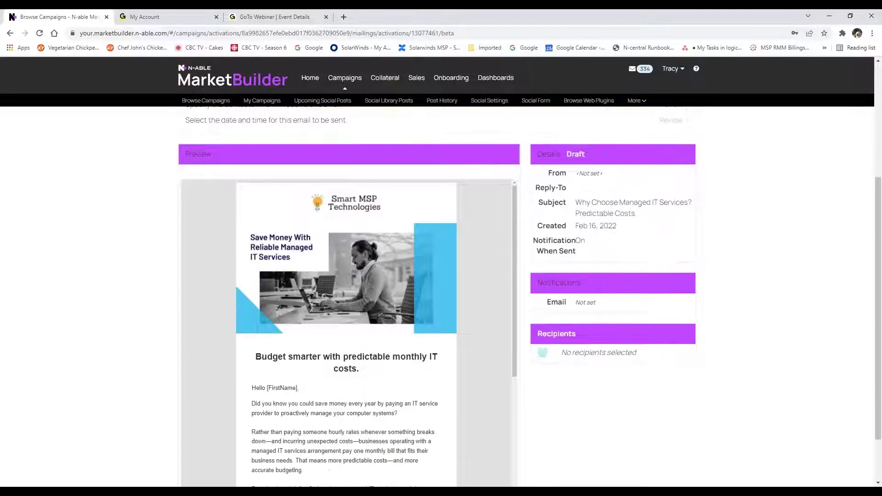
scroll(604, 267, up, 5)
click(684, 154)
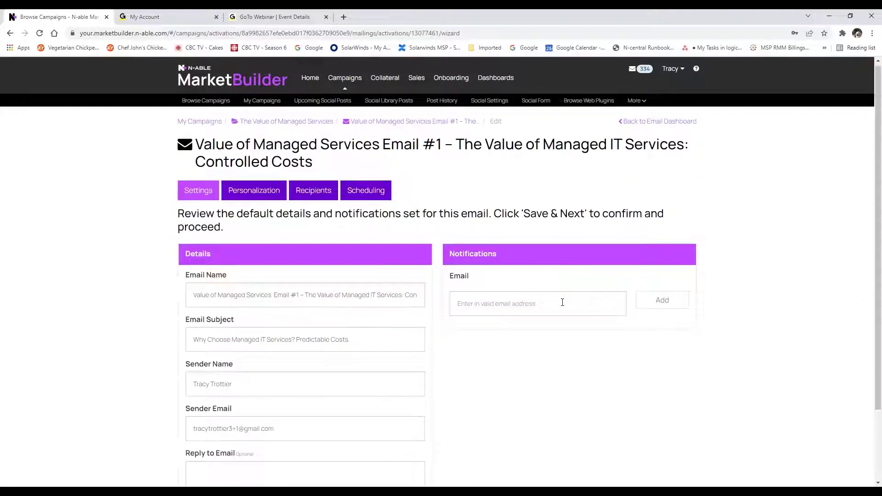
- Review the email's subject, sender name and sender email, and save the default settings to reach personalization
scroll(562, 301, down, 2)
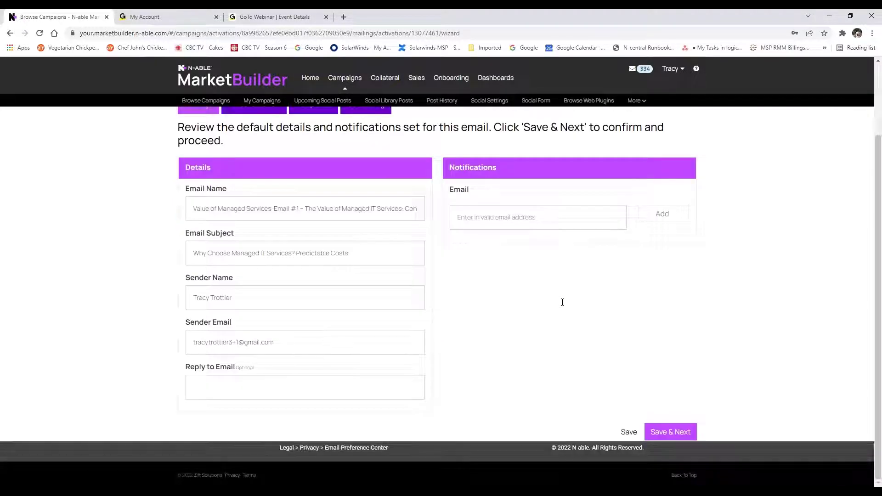
click(369, 255)
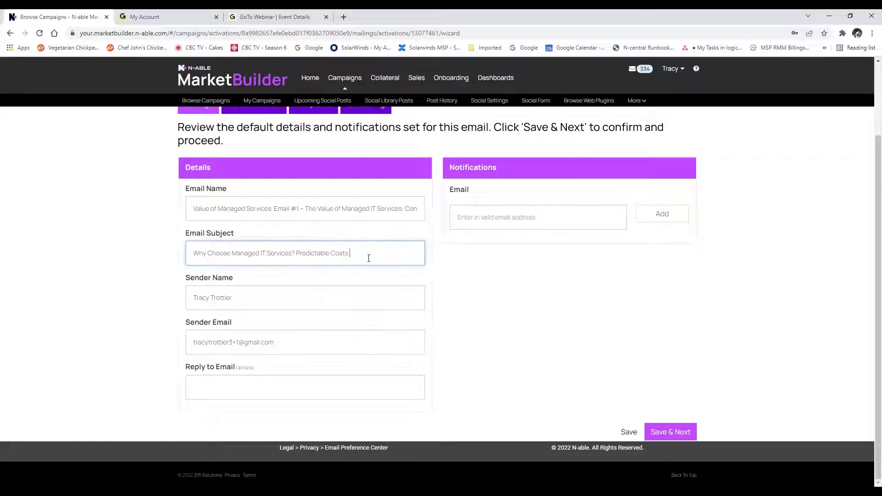
click(357, 298)
click(341, 353)
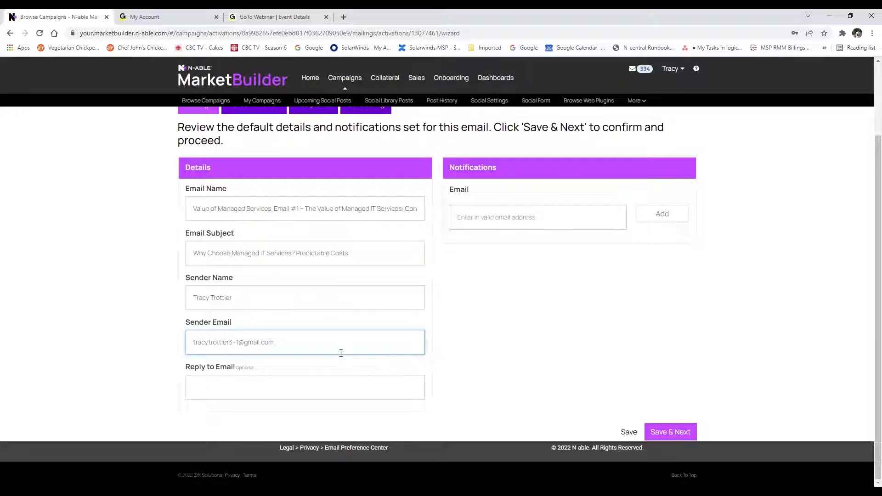
click(659, 433)
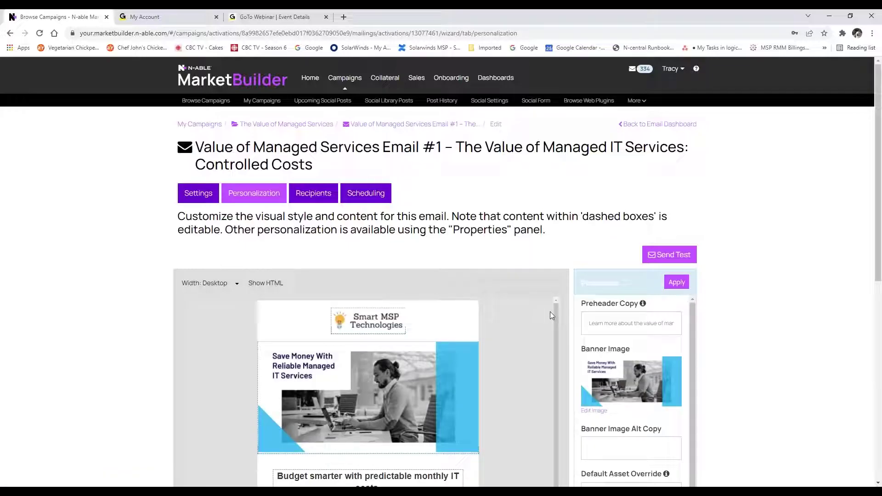
- Review the email's content, properties and test-send option, and save the personalization to reach recipient selection
scroll(550, 312, down, 1)
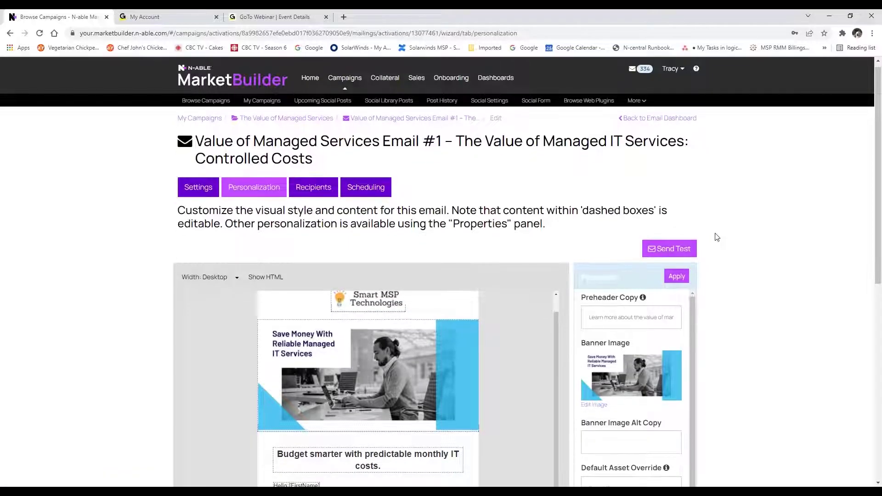
scroll(717, 237, down, 5)
scroll(478, 221, up, 1)
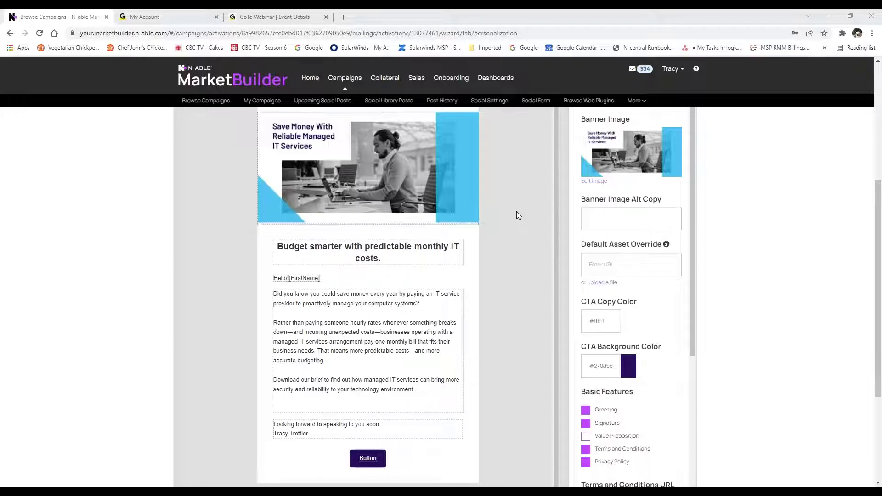
scroll(516, 212, up, 4)
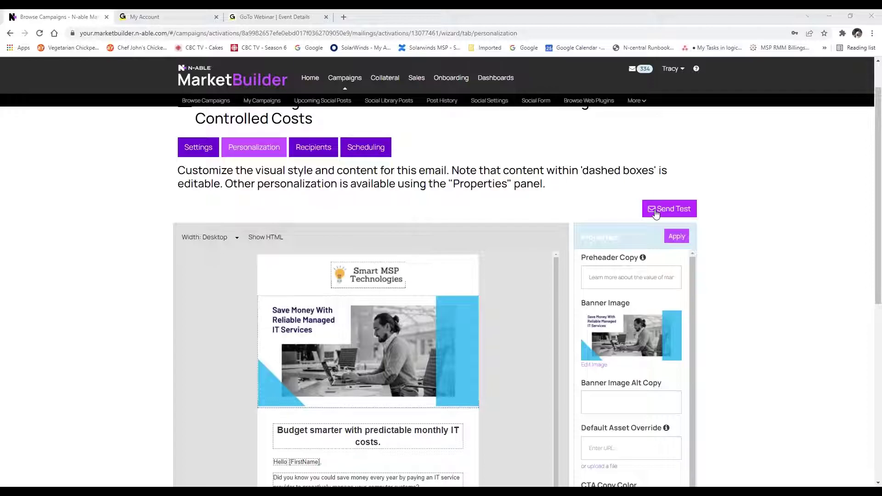
click(656, 213)
click(518, 251)
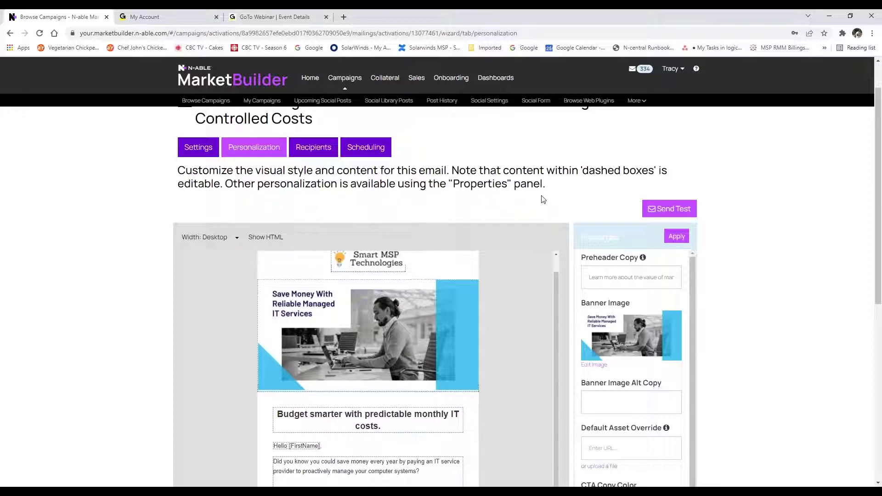
scroll(542, 199, down, 7)
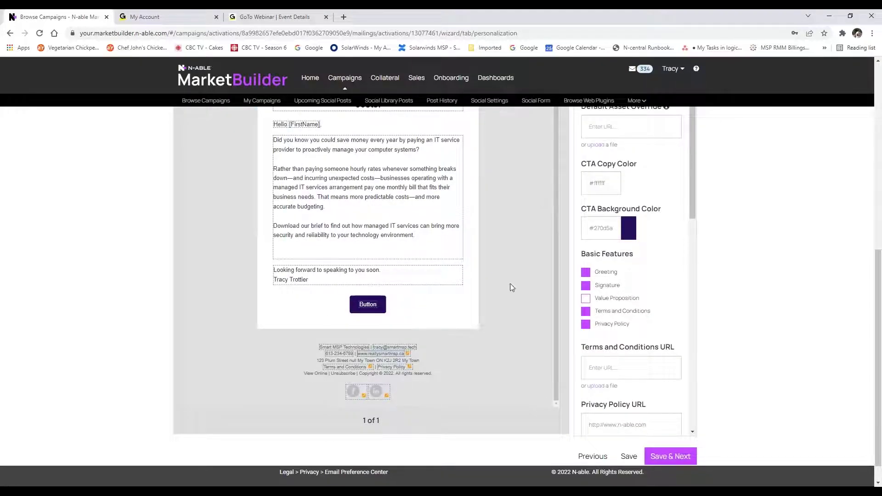
click(661, 457)
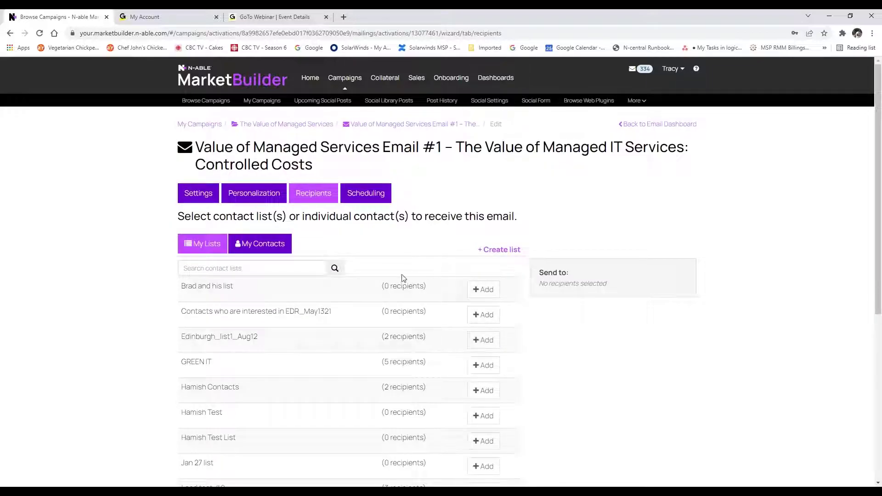
- Add the Edinburgh_list1_Aug12 contact list as the email's recipients and save to reach scheduling
click(484, 340)
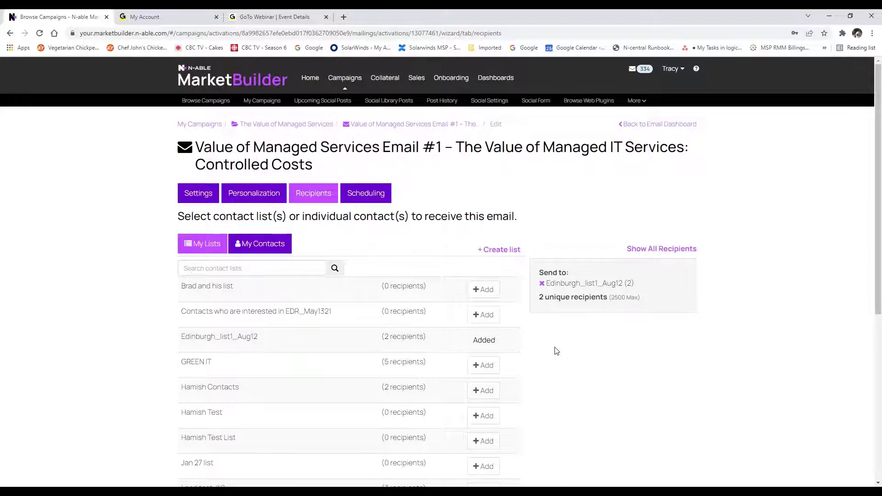
scroll(577, 350, down, 6)
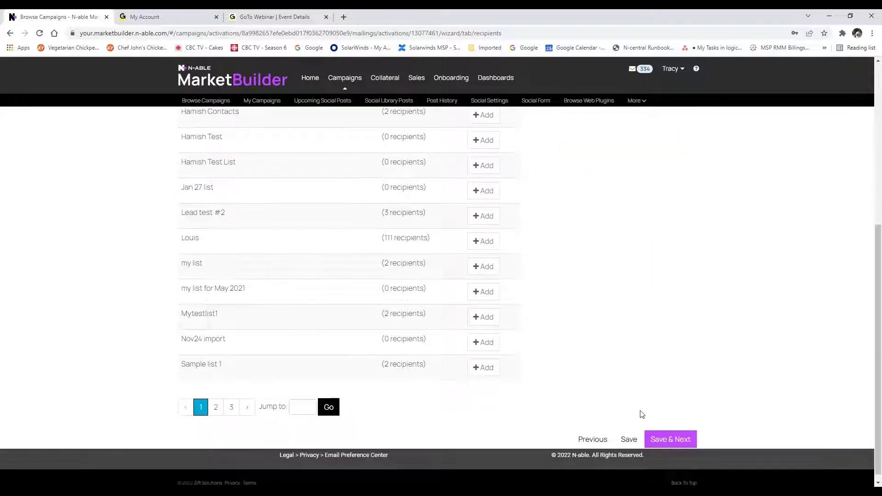
click(671, 439)
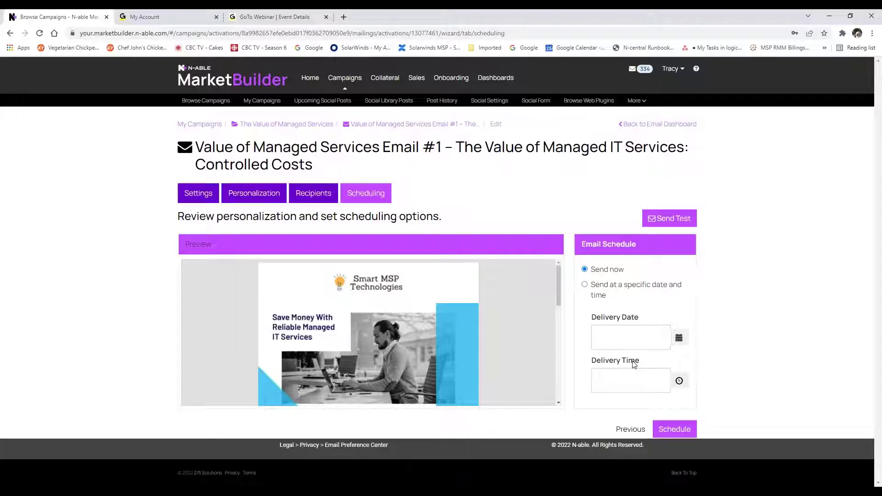
- Go to the Sales contacts, view the file import options for uploading contacts and close them without importing
click(417, 80)
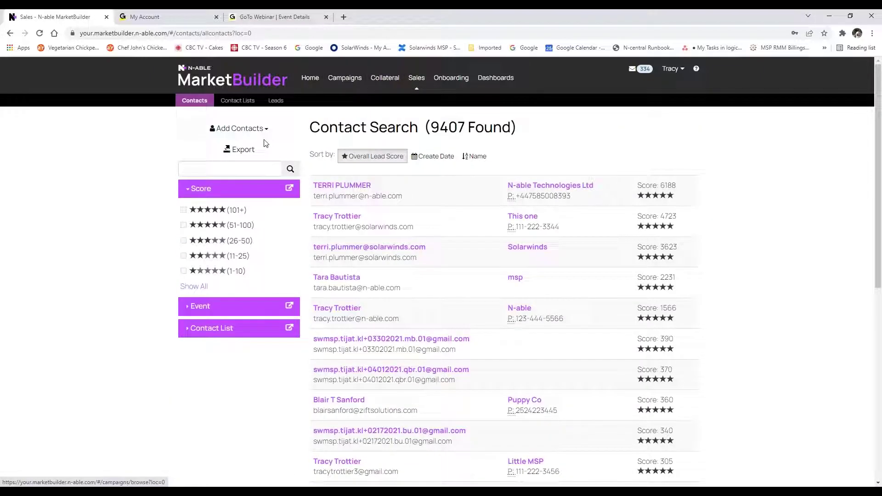
click(257, 129)
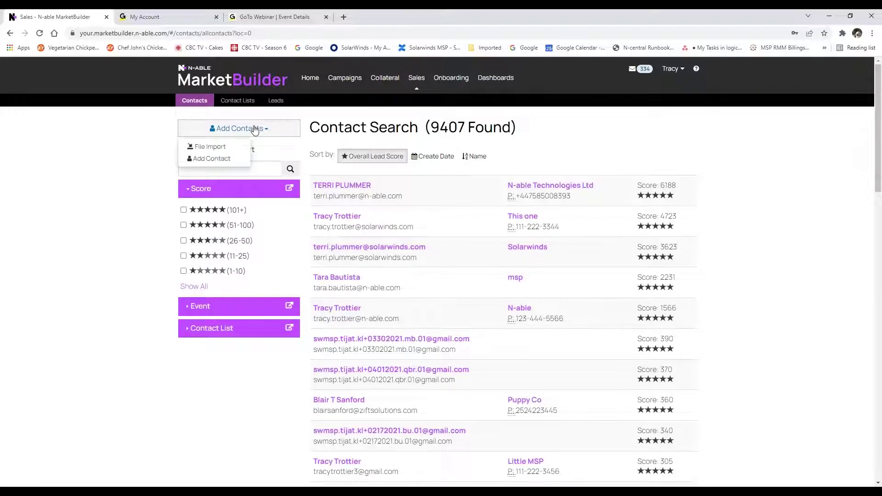
click(210, 146)
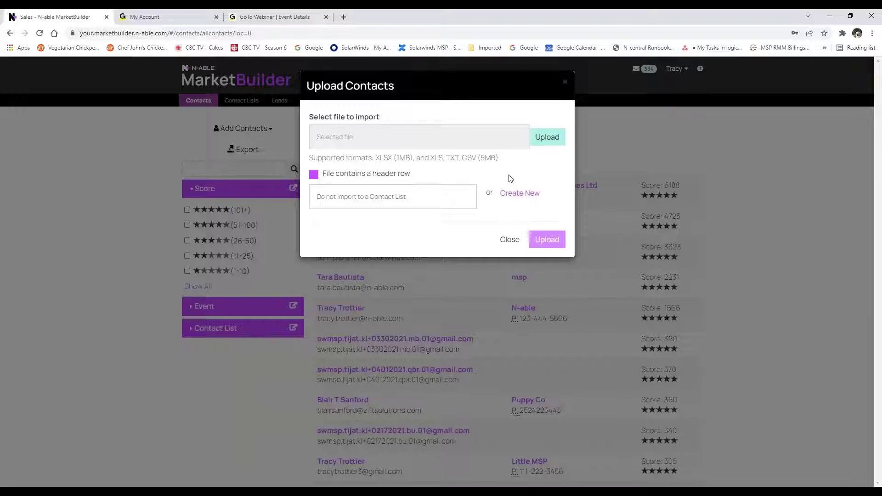
click(509, 239)
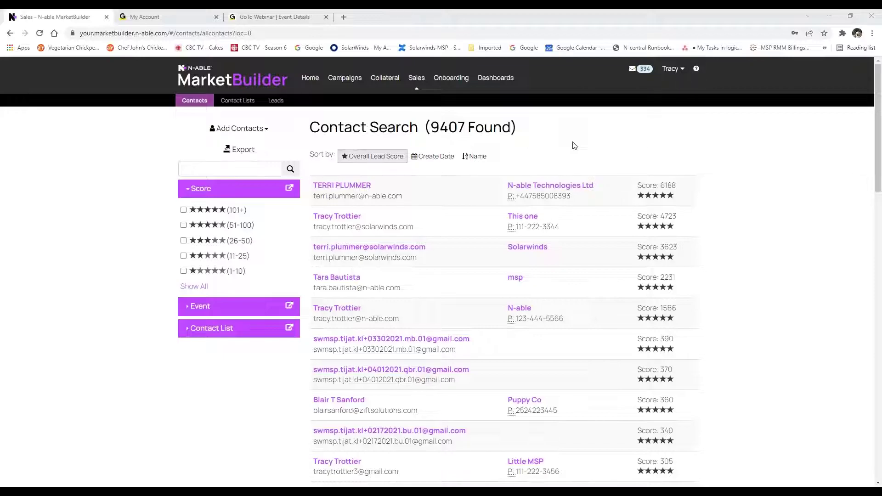
- Create a custom campaign named with the colleague's first name in the possessive followed by "Welcome Campaign"
click(344, 82)
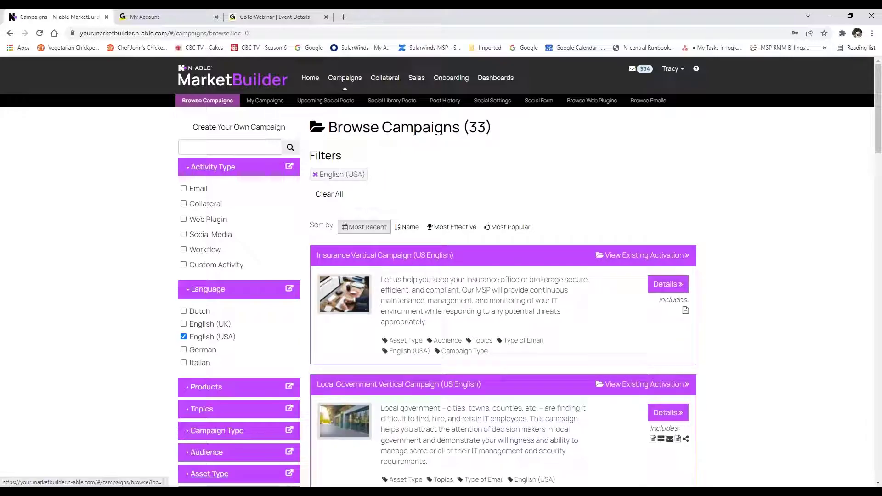
click(239, 126)
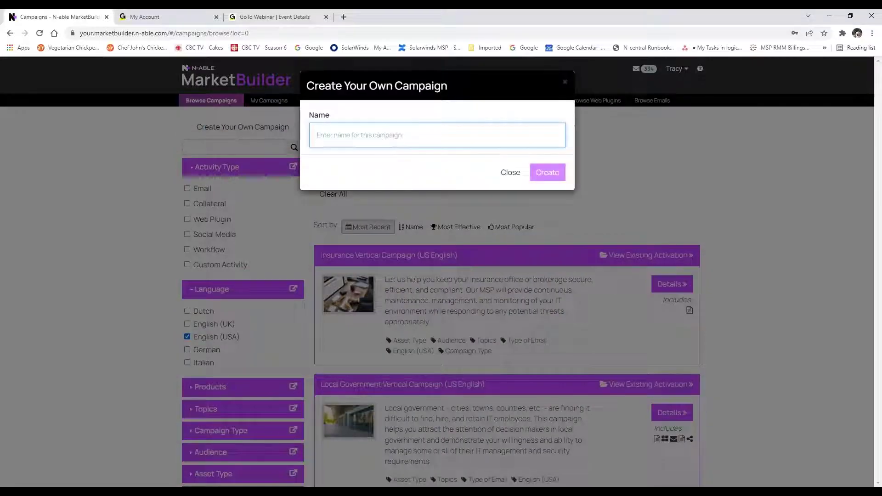
text(John's Cam)
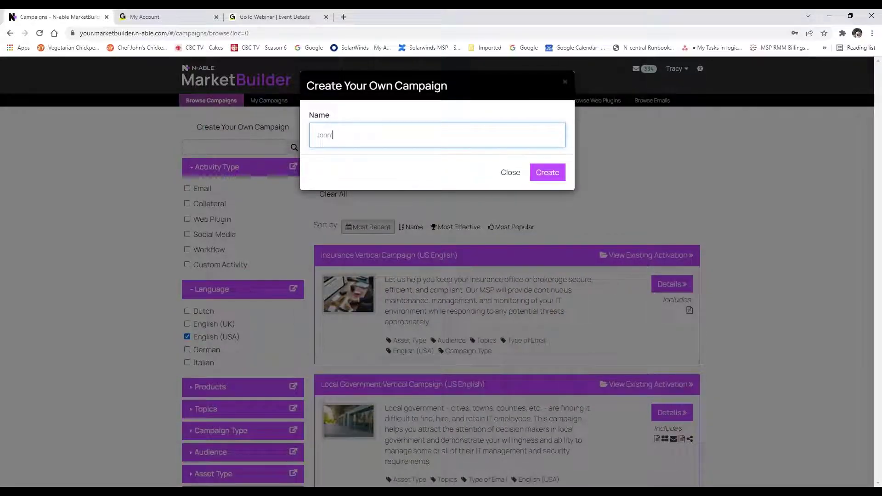
text(paign)
key(BackSpace)
key(BackSpace)
key(BackSpace)
key(BackSpace)
key(BackSpace)
key(BackSpace)
key(BackSpace)
key(BackSpace)
text(Wick)
key(BackSpace)
key(BackSpace)
key(BackSpace)
text(elcome Campaign)
click(552, 177)
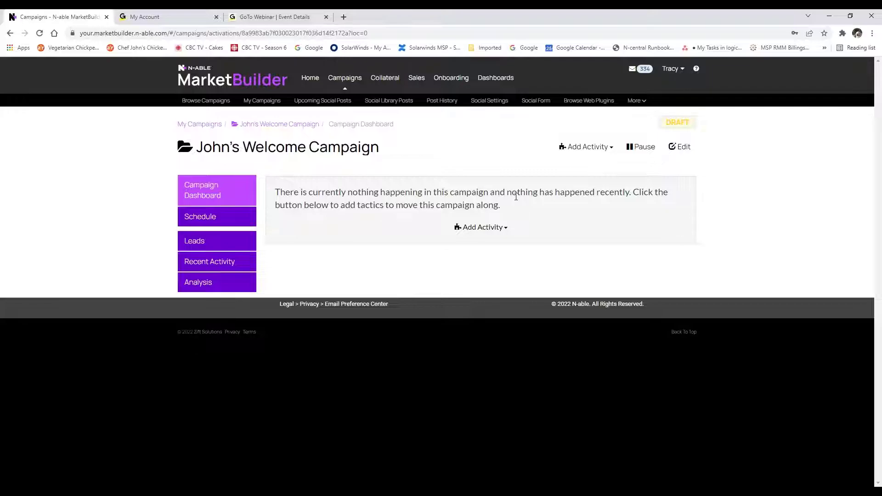
- Add a self-created email activity named "Welcome to my MSP" to the new campaign
click(588, 147)
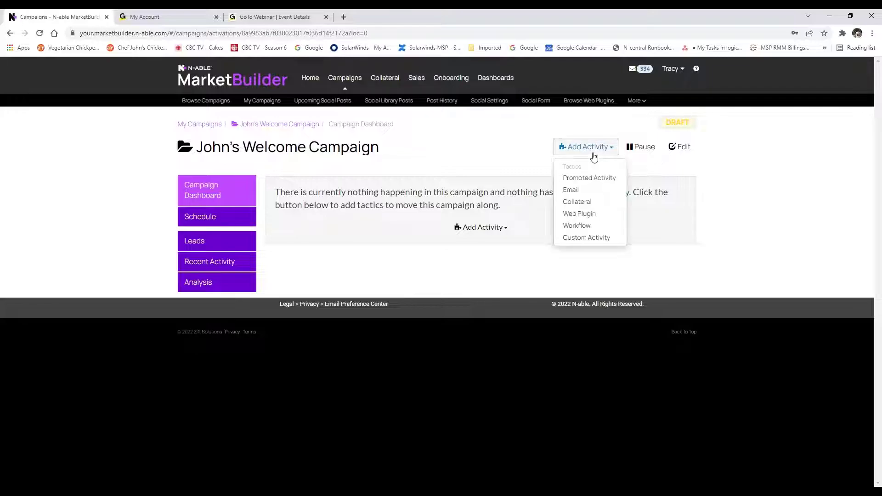
click(571, 191)
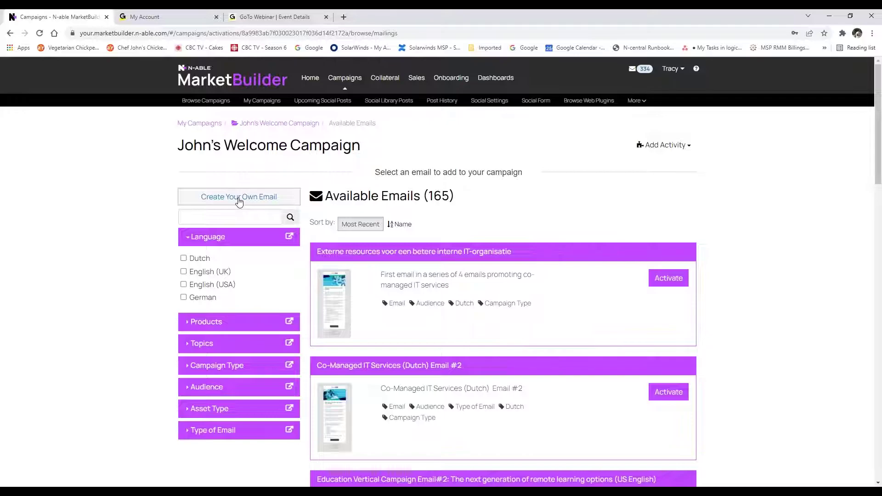
click(238, 198)
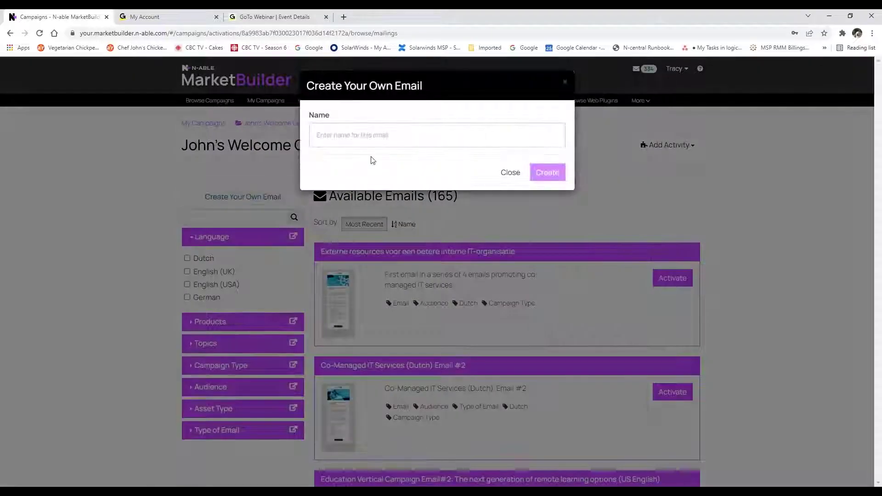
click(428, 139)
text(W)
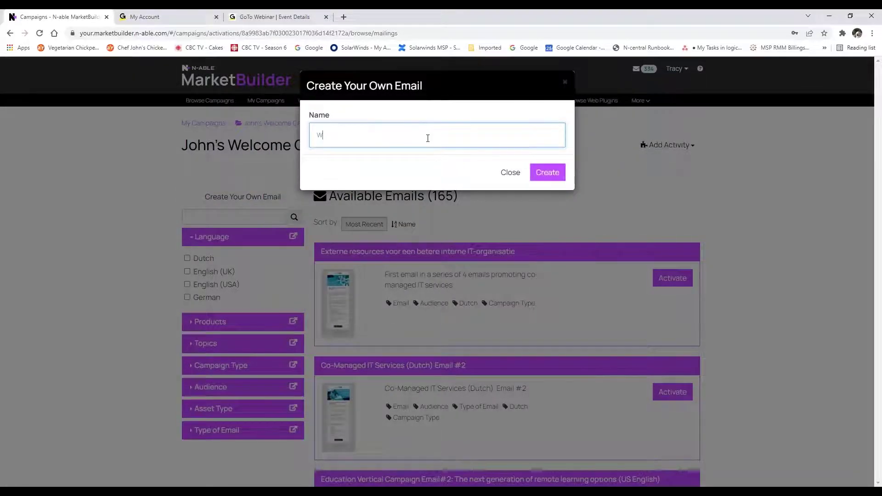
text(elcome to )
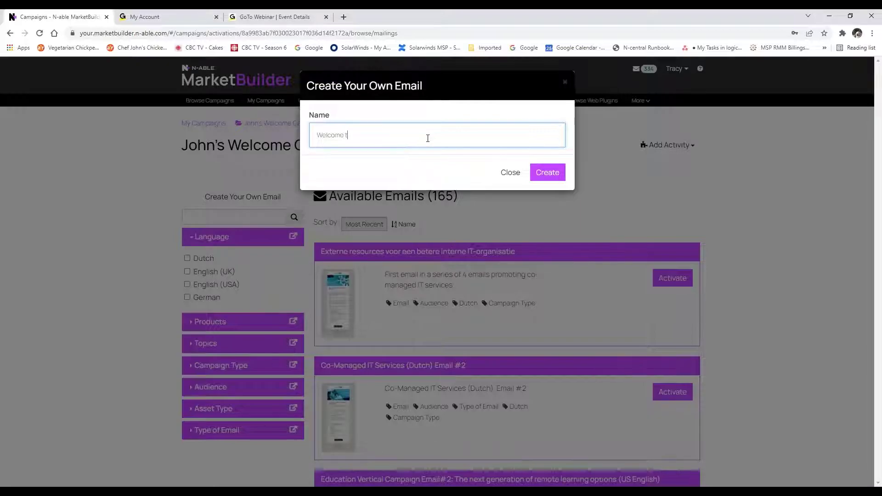
text(my MSP)
click(548, 172)
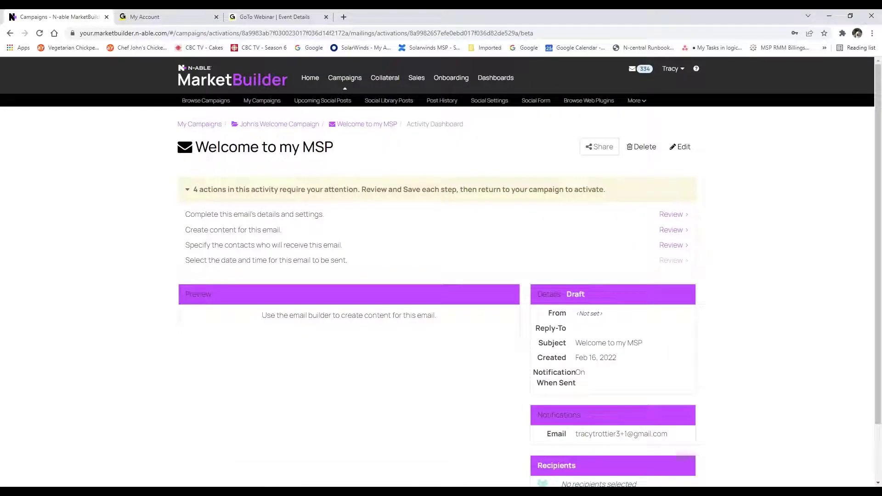
- Edit the email, save its default settings and apply the Basic One Column template
click(681, 146)
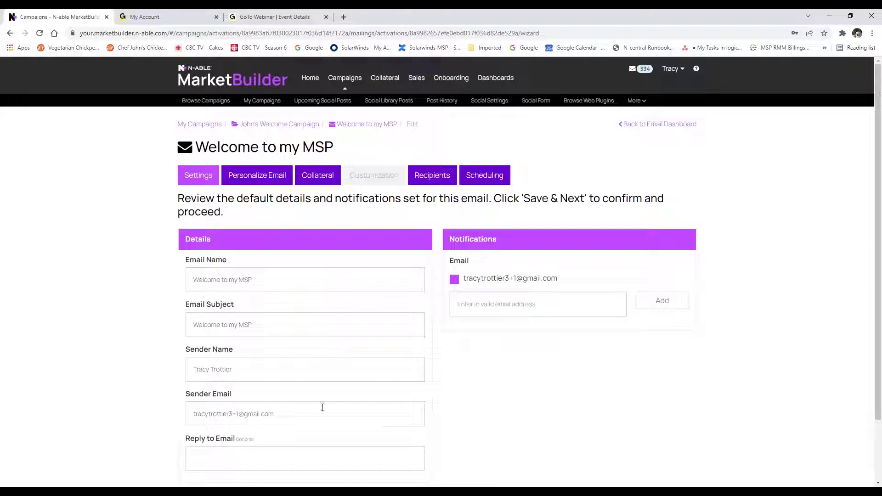
scroll(569, 343, down, 1)
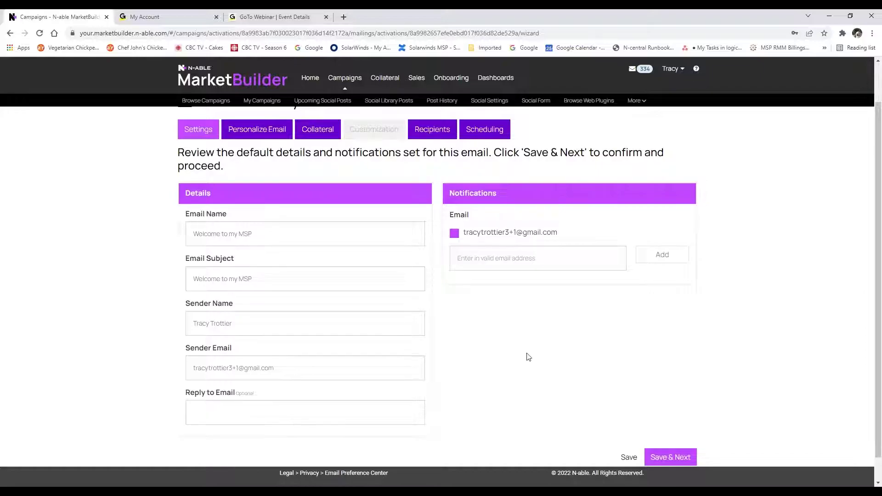
click(296, 286)
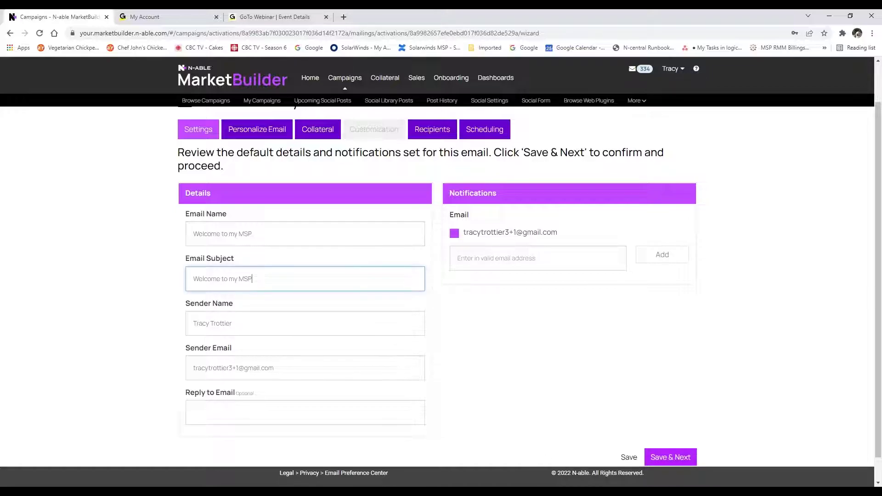
click(671, 457)
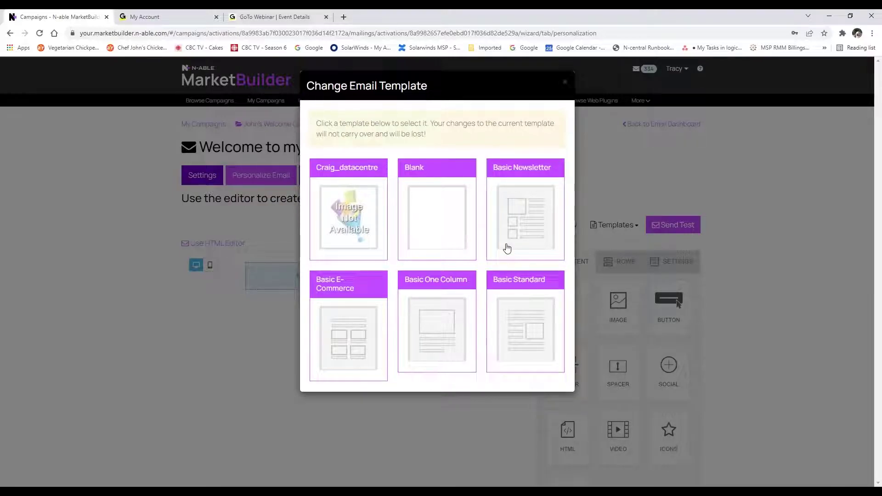
click(451, 332)
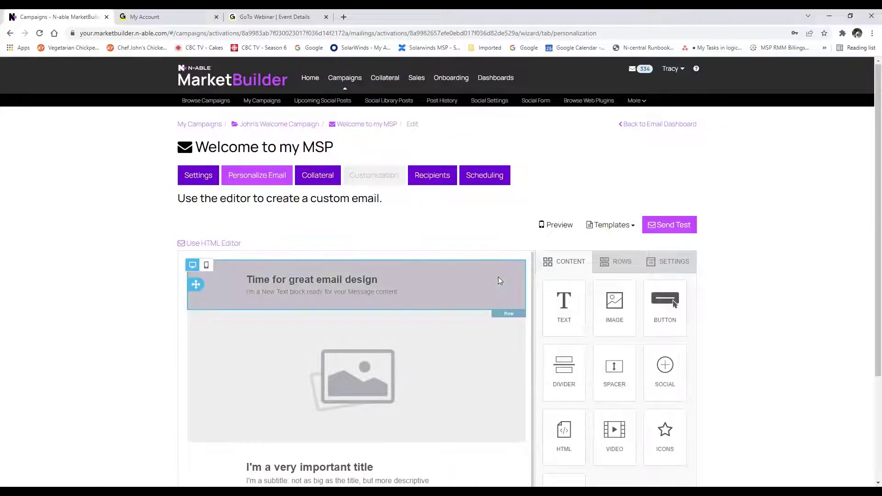
- Replace the template's placeholder image with close-up-shot-of-keys-on-a-red-surface-2882688.jpg and review the image's alternate text and link properties
scroll(503, 277, down, 1)
scroll(503, 276, down, 2)
scroll(712, 368, down, 1)
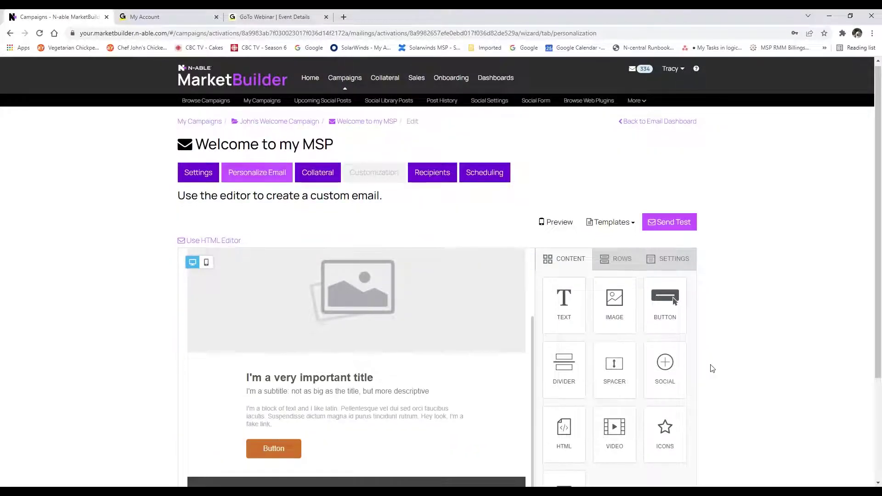
scroll(712, 368, up, 1)
click(429, 340)
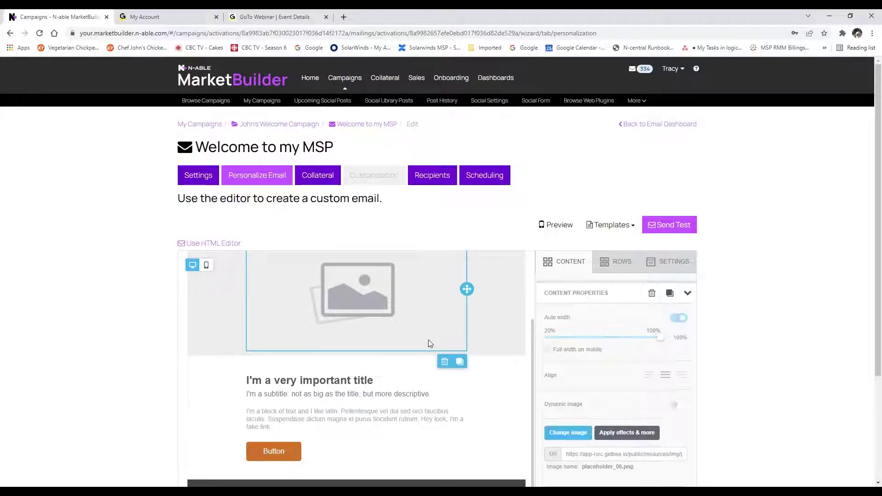
click(568, 433)
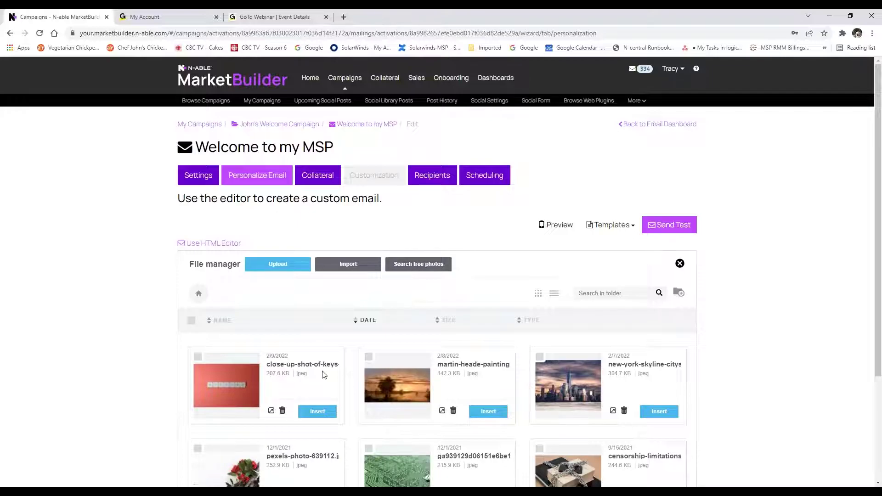
click(224, 391)
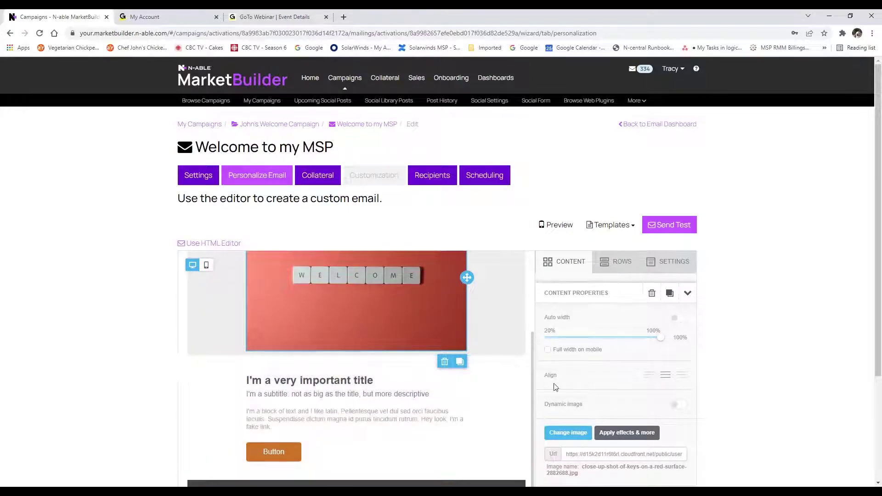
scroll(604, 387, down, 2)
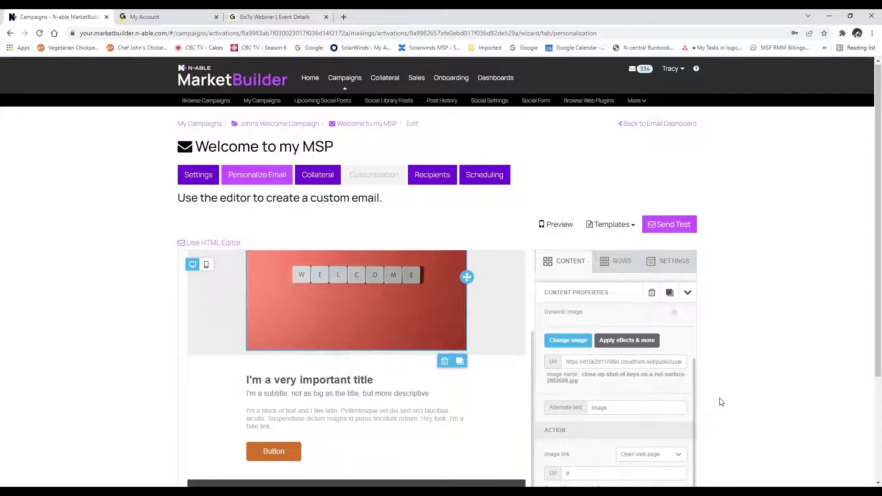
scroll(721, 403, down, 3)
scroll(720, 402, up, 2)
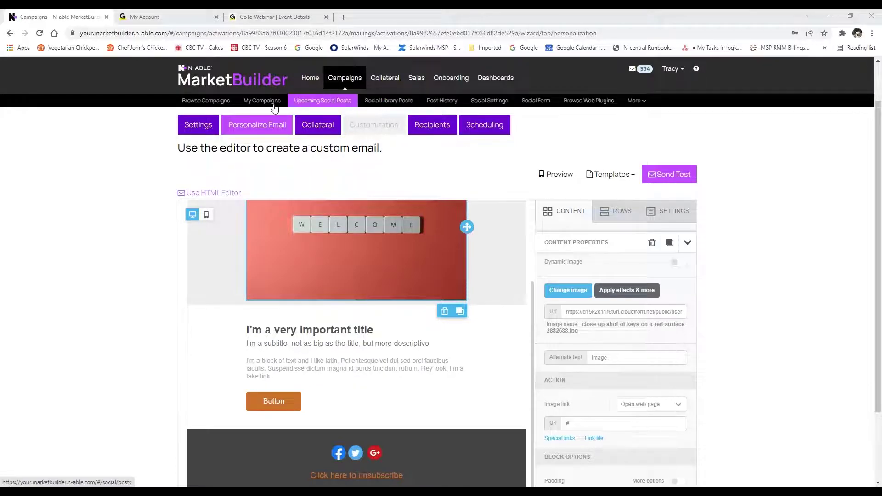
- Open The Value of Managed Services from the saved campaigns and examine which activities and collateral its dashboard includes
click(258, 108)
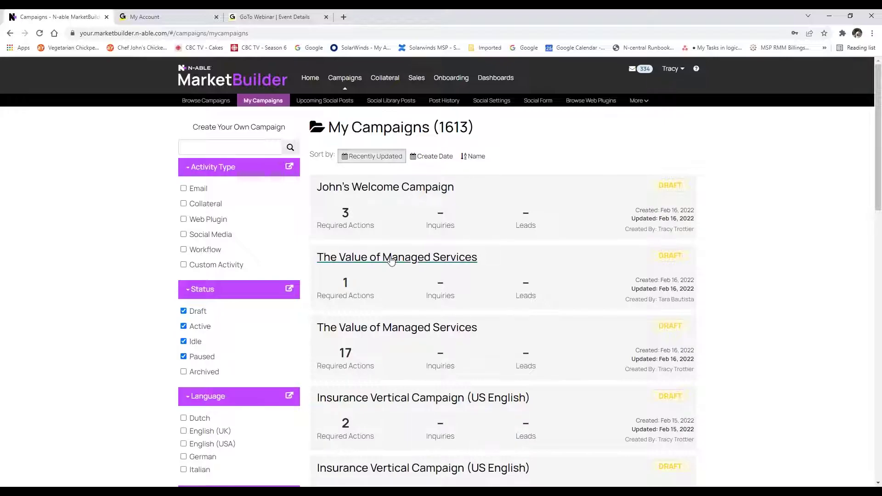
click(490, 295)
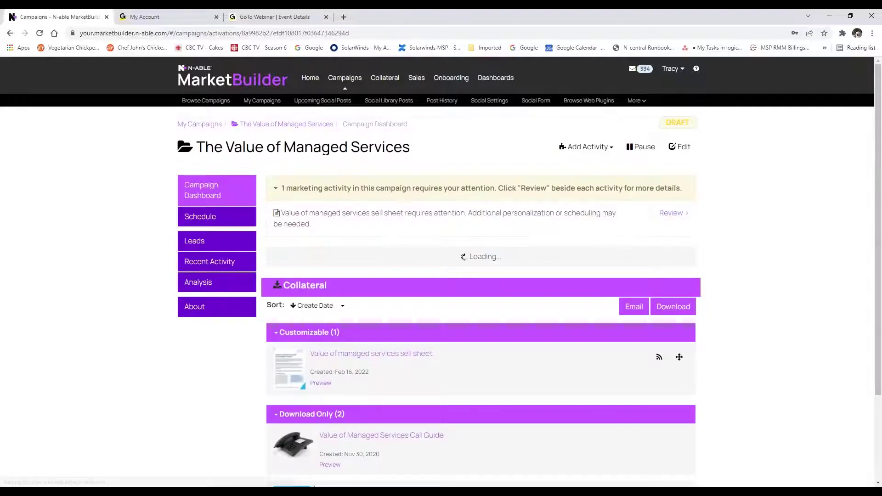
scroll(565, 276, down, 1)
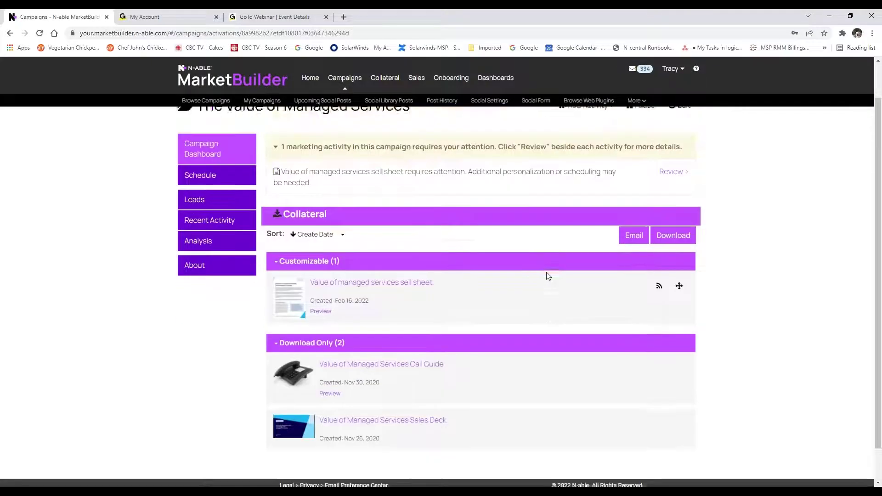
scroll(547, 274, up, 1)
click(261, 125)
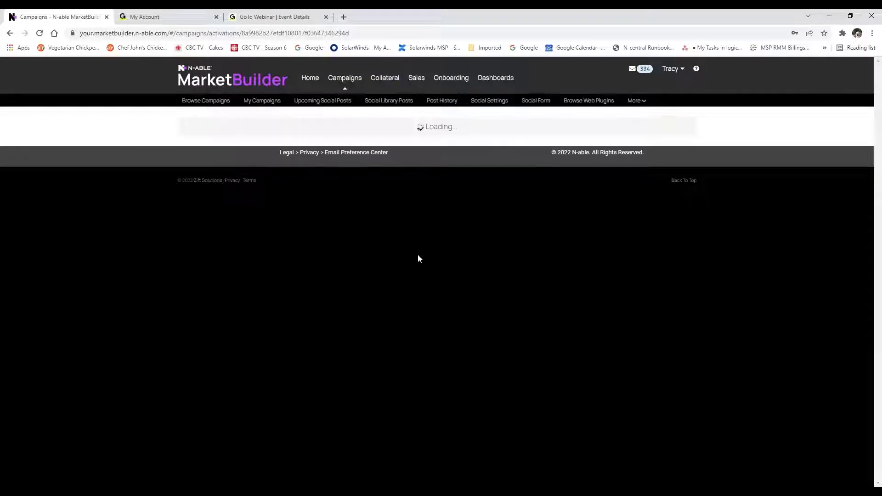
scroll(340, 381, down, 1)
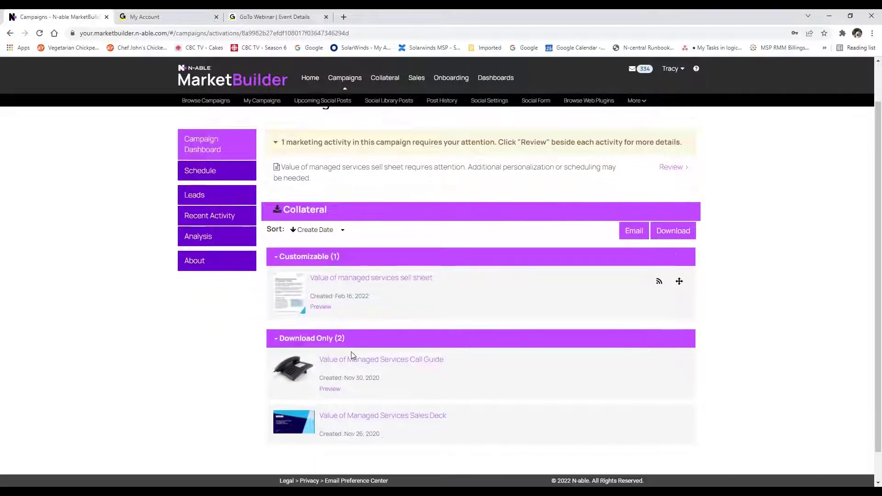
scroll(203, 122, up, 1)
- Browse the available campaigns, open the Local Government Vertical Campaign (US English) details and review its included tactics
click(203, 102)
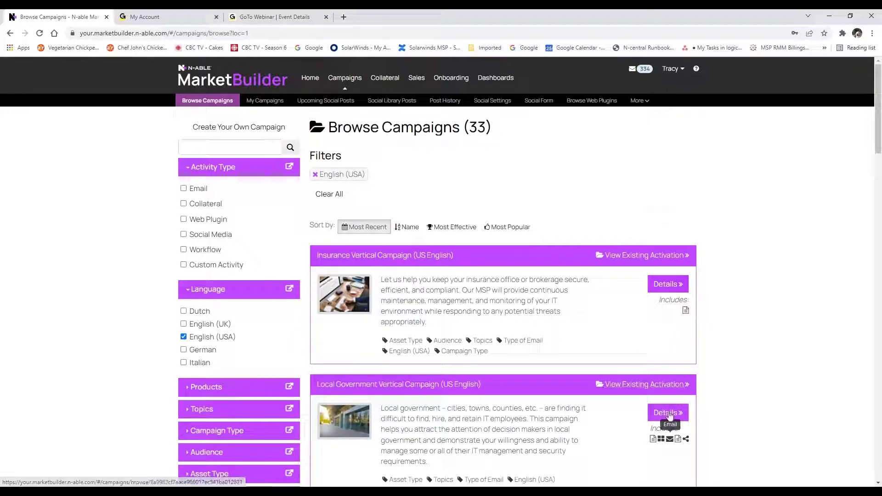
scroll(665, 405, down, 2)
click(669, 320)
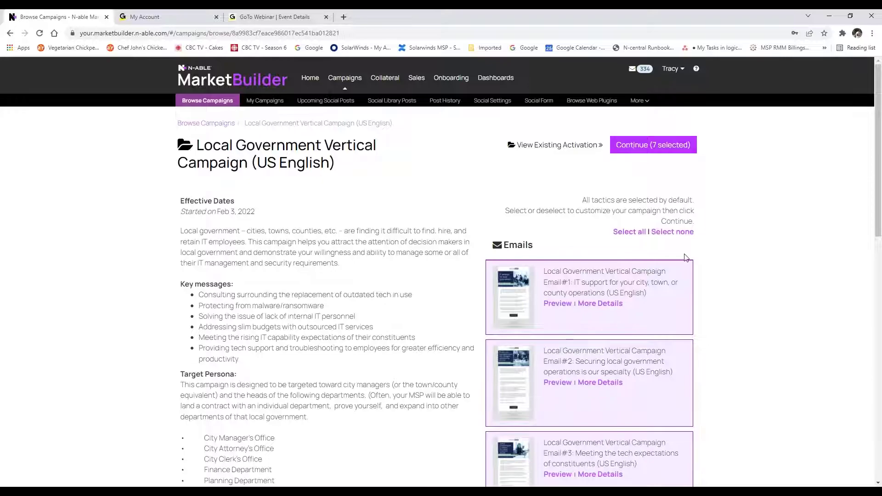
scroll(686, 257, down, 1)
scroll(687, 258, down, 3)
scroll(676, 235, up, 3)
- Deselect all tactics, select only the social media posts and activate the Local Government Vertical Campaign
click(672, 226)
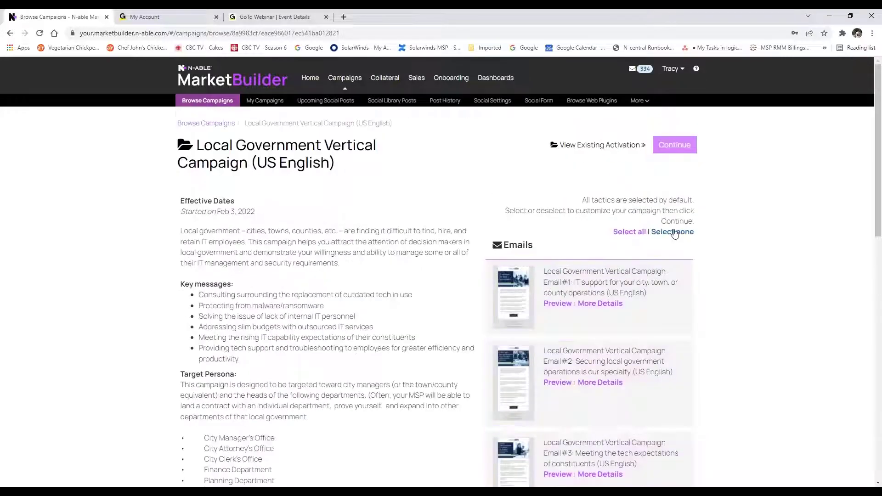
scroll(677, 236, down, 6)
scroll(675, 244, down, 4)
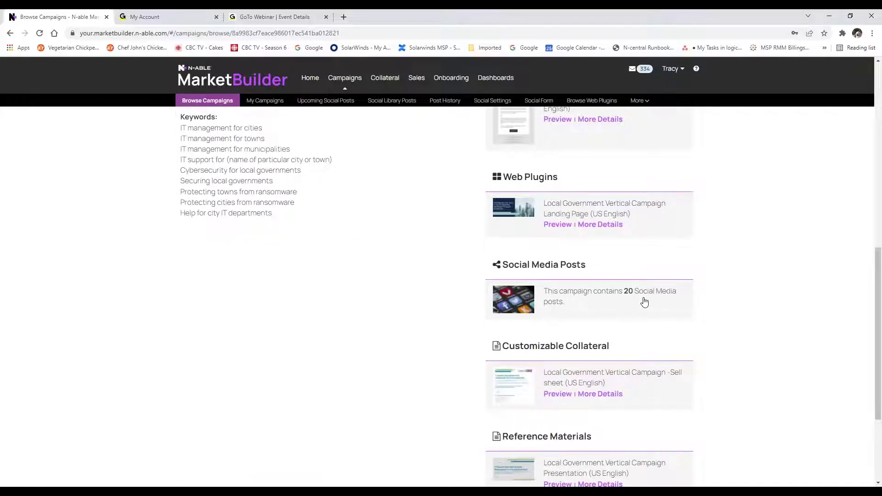
scroll(643, 258, up, 10)
click(653, 145)
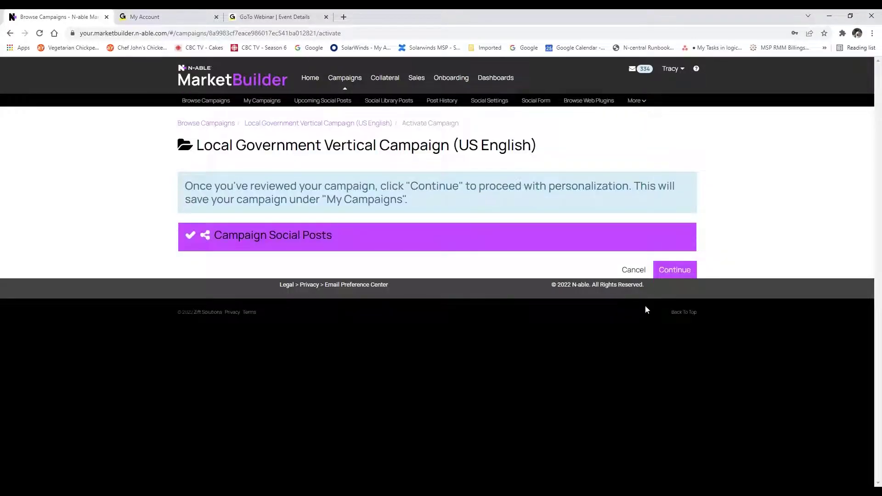
click(669, 274)
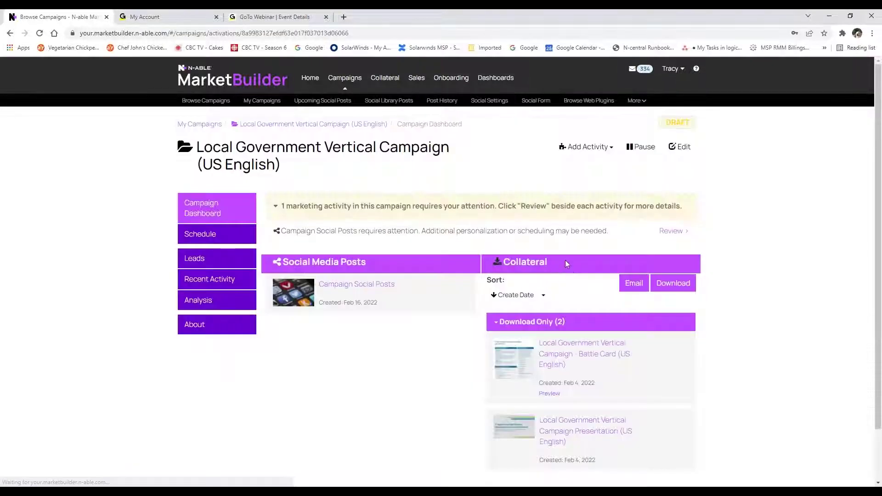
- Open the Campaign Social Posts activity for editing, review the linked social accounts and proceed to post customization
click(360, 286)
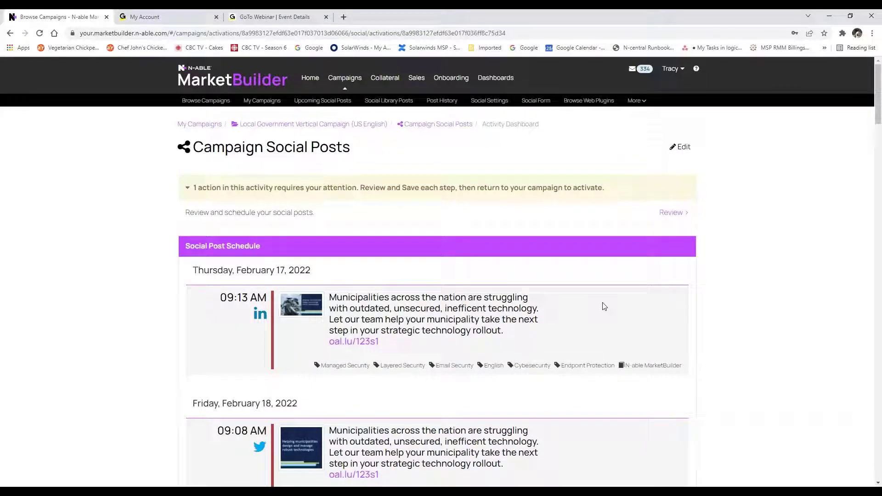
click(683, 149)
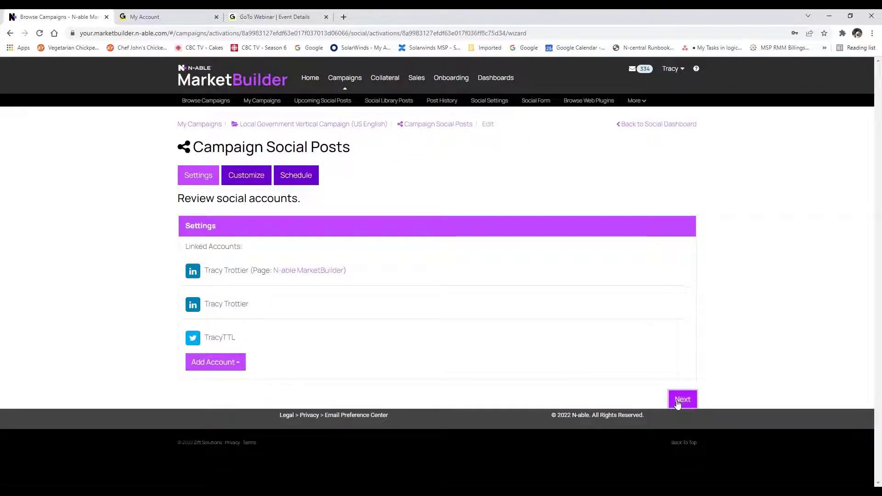
click(681, 399)
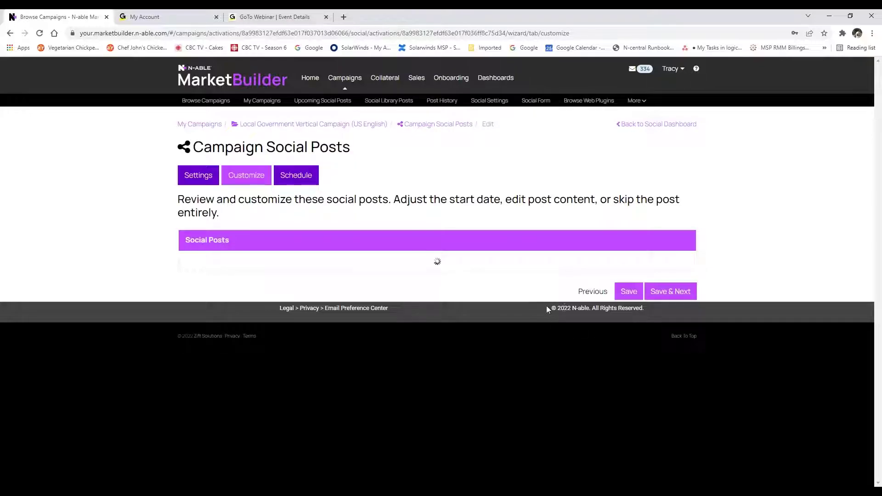
- Review the campaign's scheduled social posts and examine the editing options of the February 17 LinkedIn post without changing it
scroll(548, 310, down, 4)
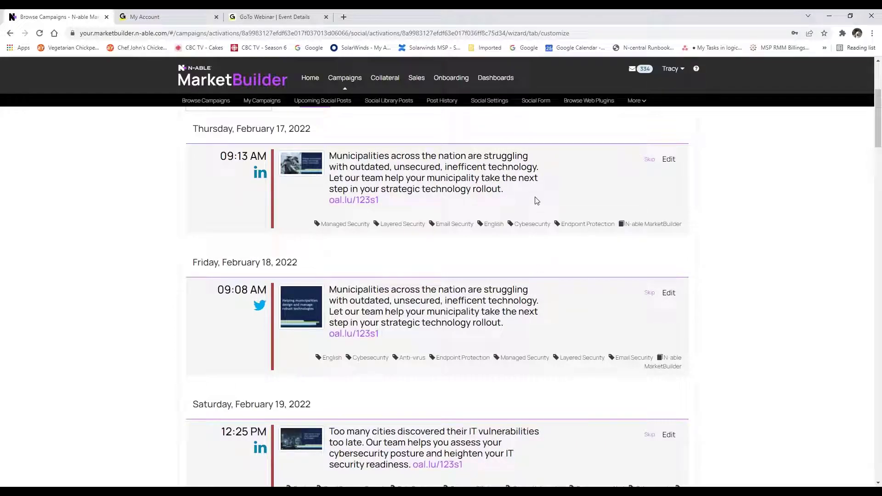
scroll(519, 222, down, 6)
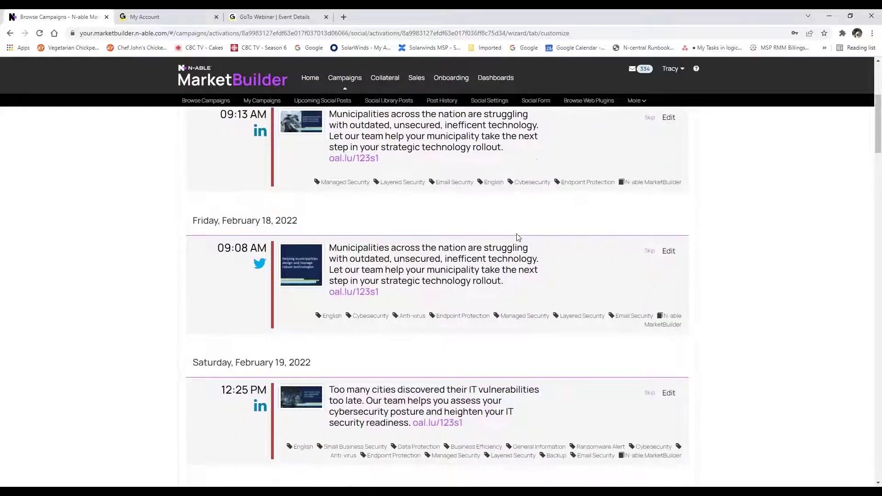
scroll(518, 238, up, 6)
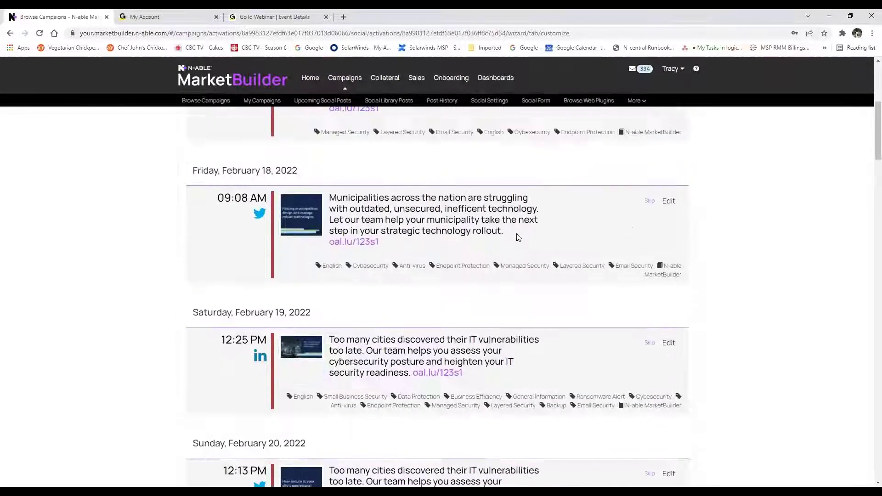
click(669, 298)
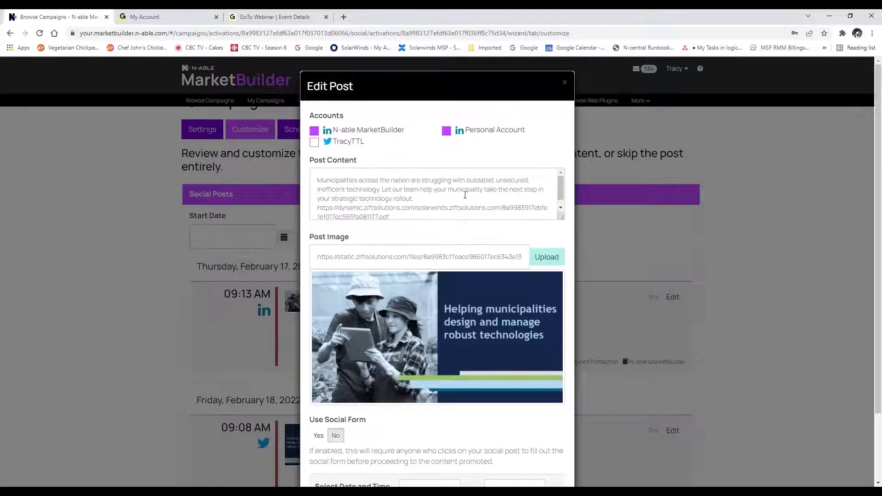
click(602, 240)
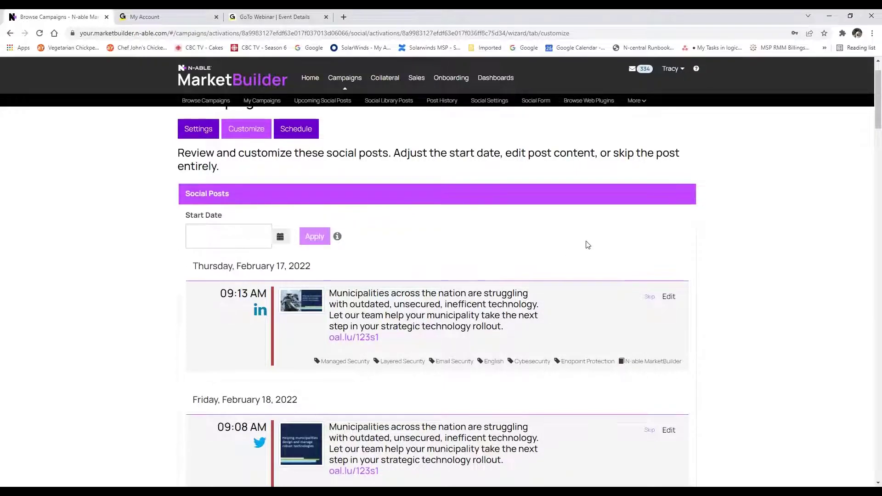
- Snooze the Quick connect meeting reminder until 5 minutes before start
scroll(587, 244, down, 3)
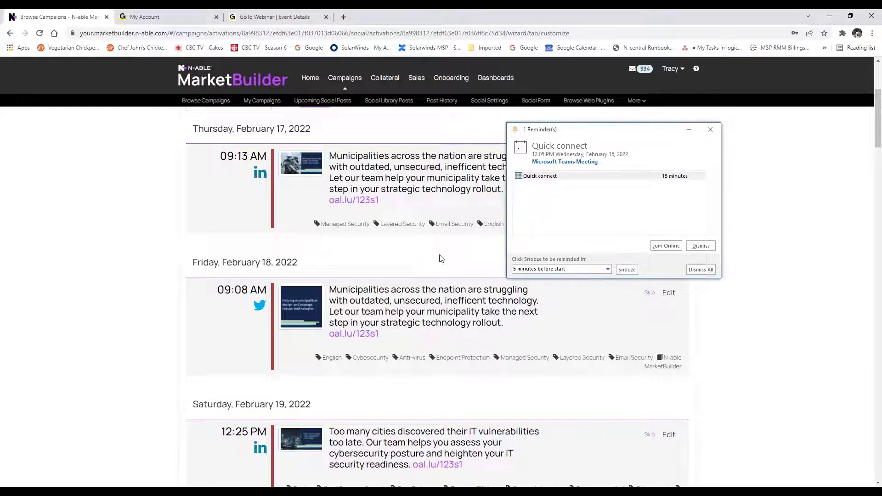
click(628, 272)
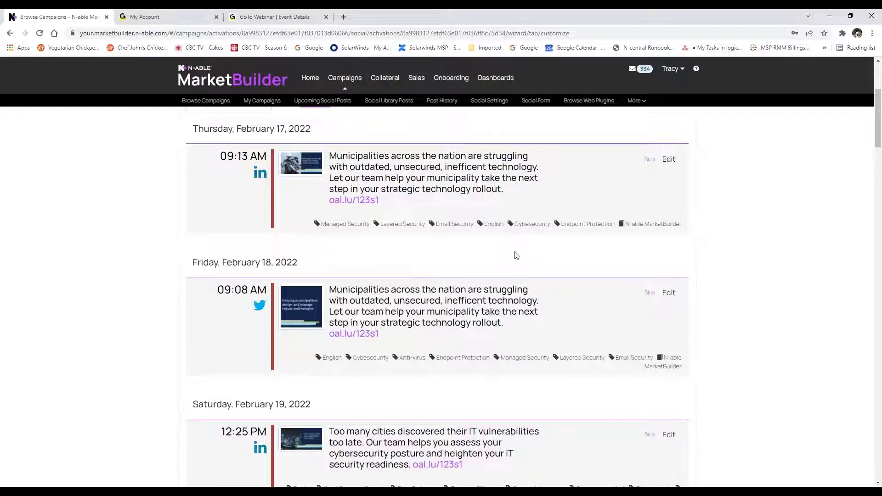
- Open the social library posts and filter them to LinkedIn only by excluding Twitter and Facebook
click(392, 104)
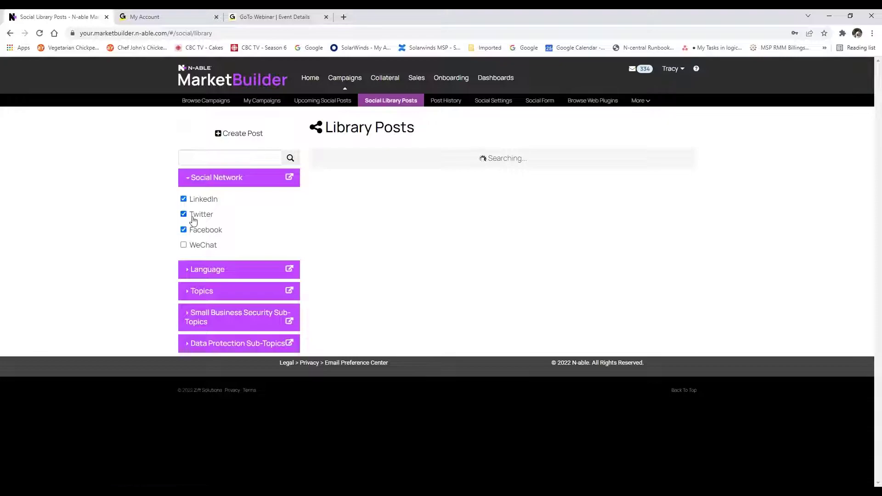
click(184, 214)
click(183, 230)
- Examine the options for creating a new social post and for activating the CIO article library post, closing both without posting
click(233, 143)
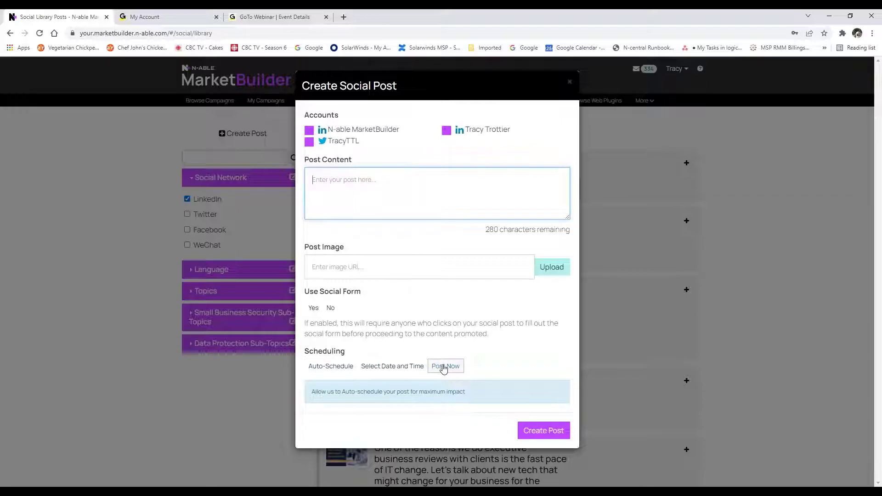
click(569, 82)
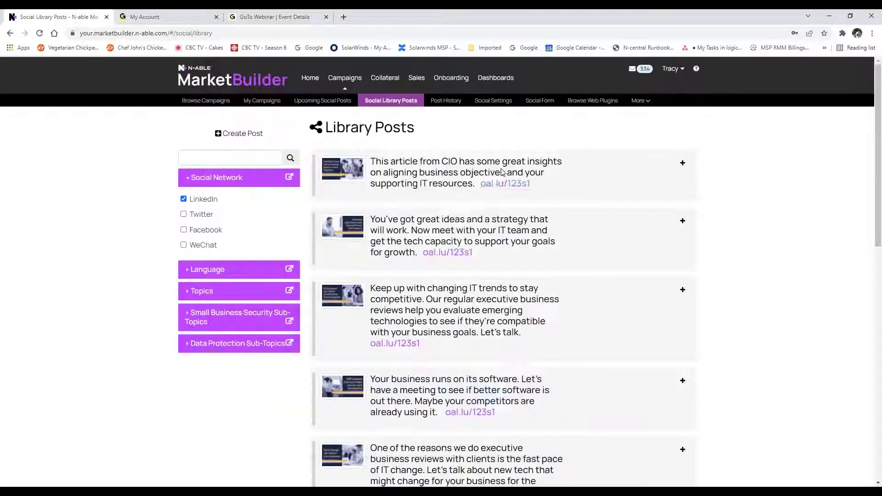
click(683, 165)
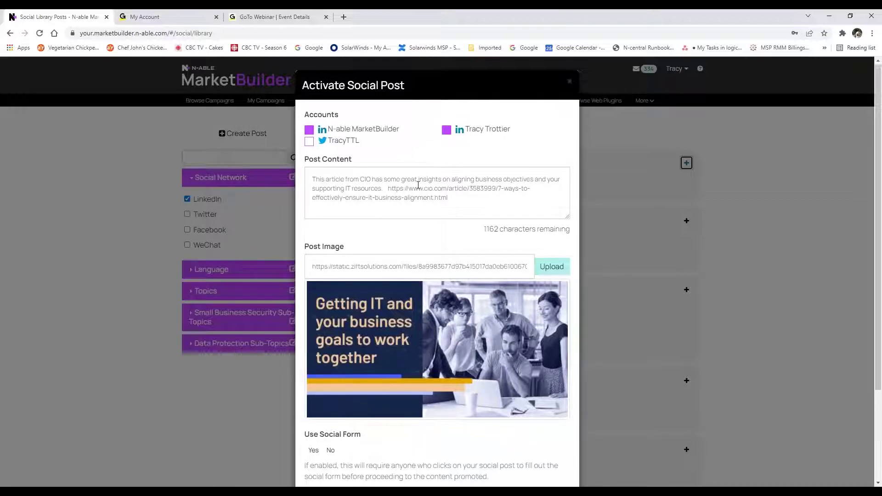
scroll(419, 184, down, 3)
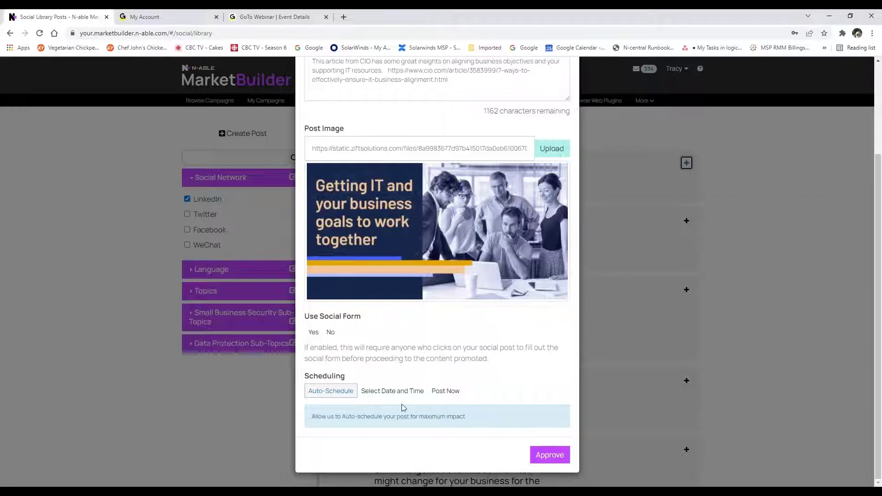
scroll(512, 377, up, 3)
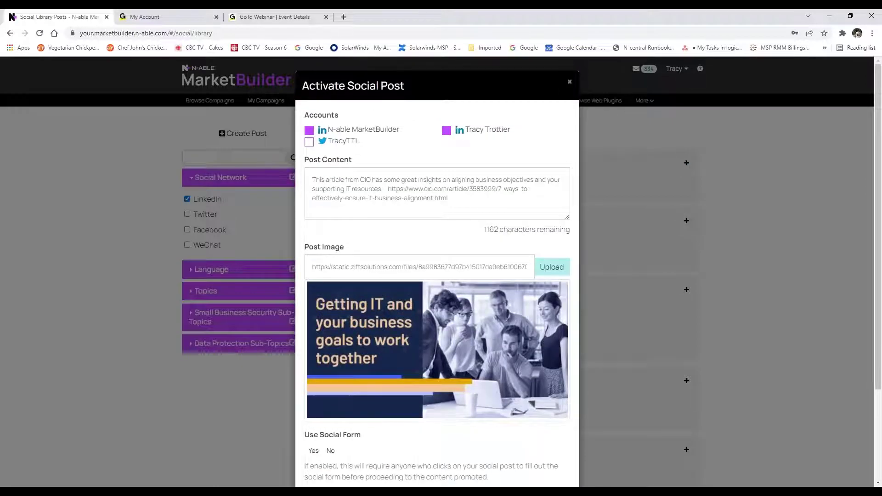
click(570, 84)
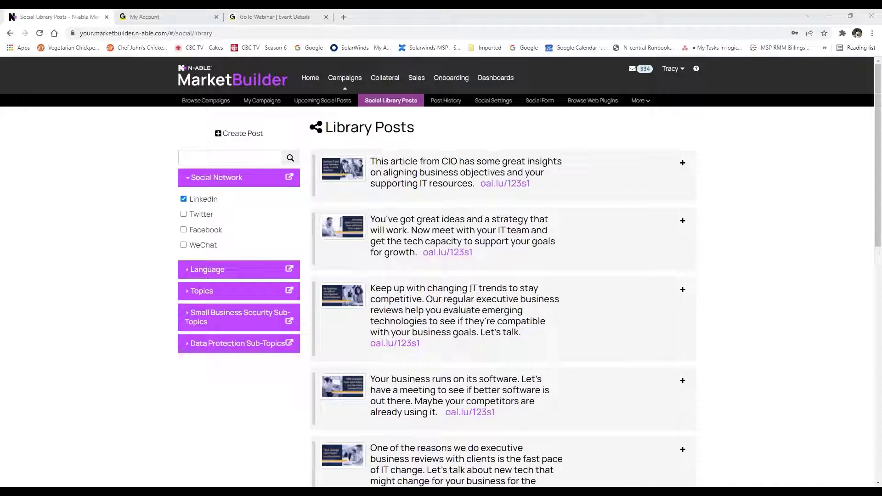
- Open the social settings to view the linked social media accounts and topic stream options
click(487, 100)
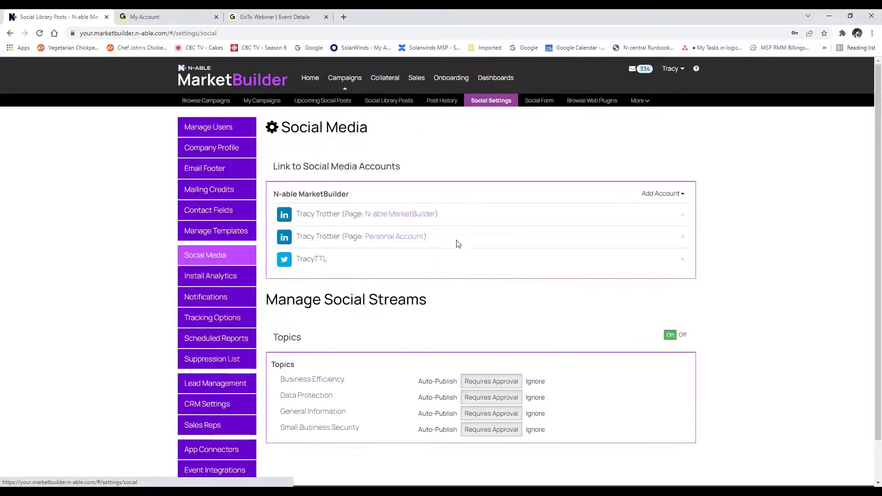